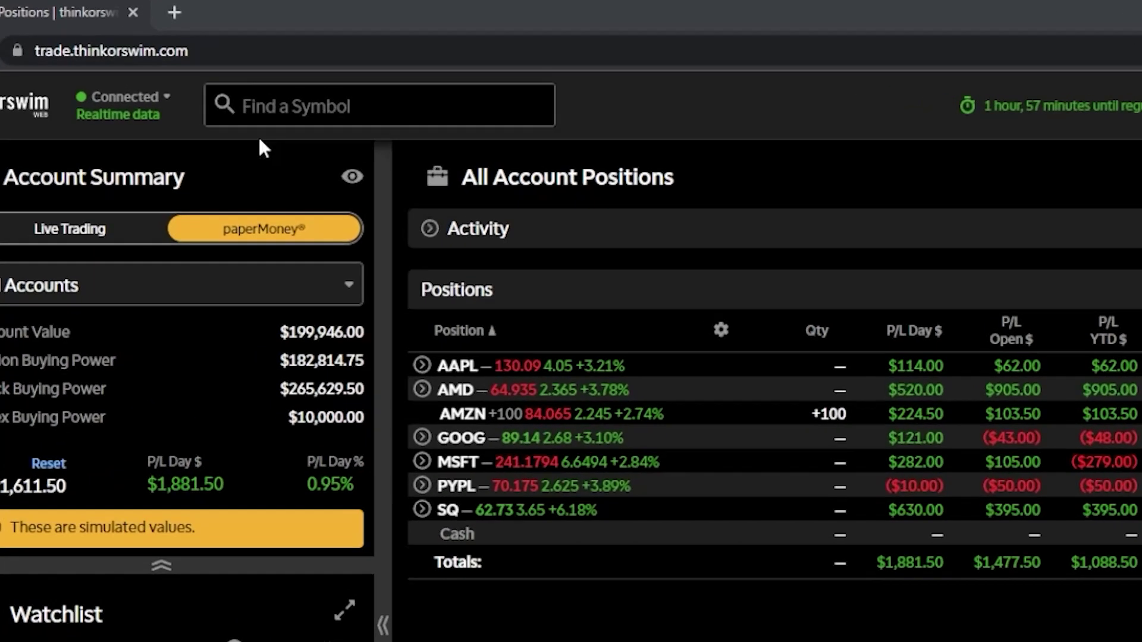
- Look up the symbol NVDA to load its trade page
left_click(356, 106)
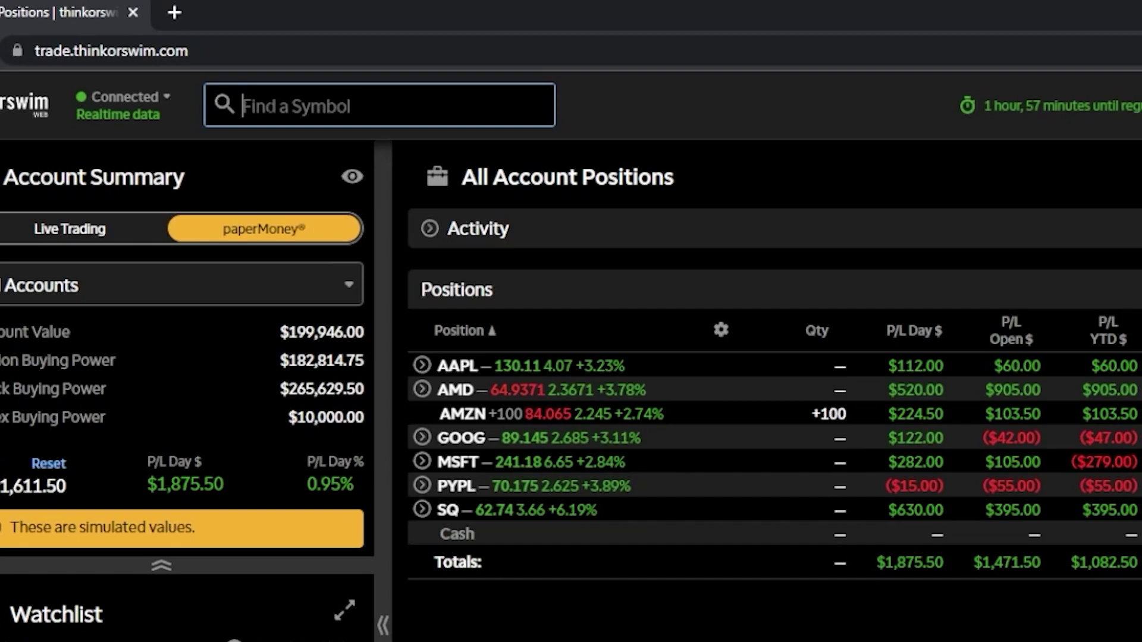
type("NVDA")
key("Return")
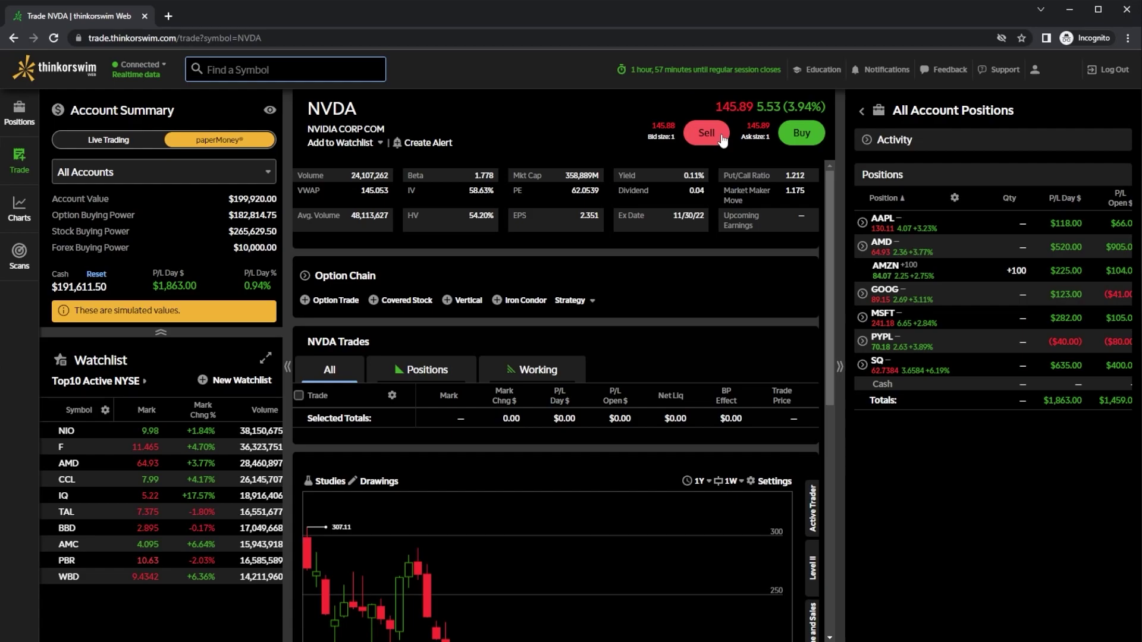
- Stage a Buy 100 NVDA LIMIT Day order at 145.93 from the quote
left_click(791, 137)
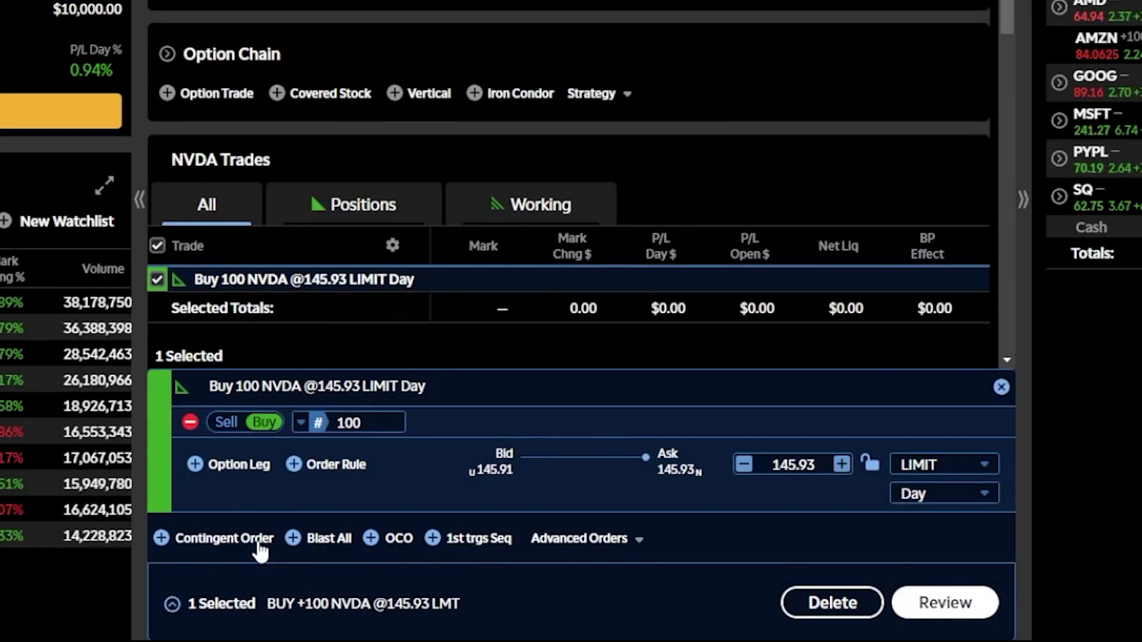
- Add a 1st trgs All second order and set the connector to Or, making an OCO pair
left_click(583, 554)
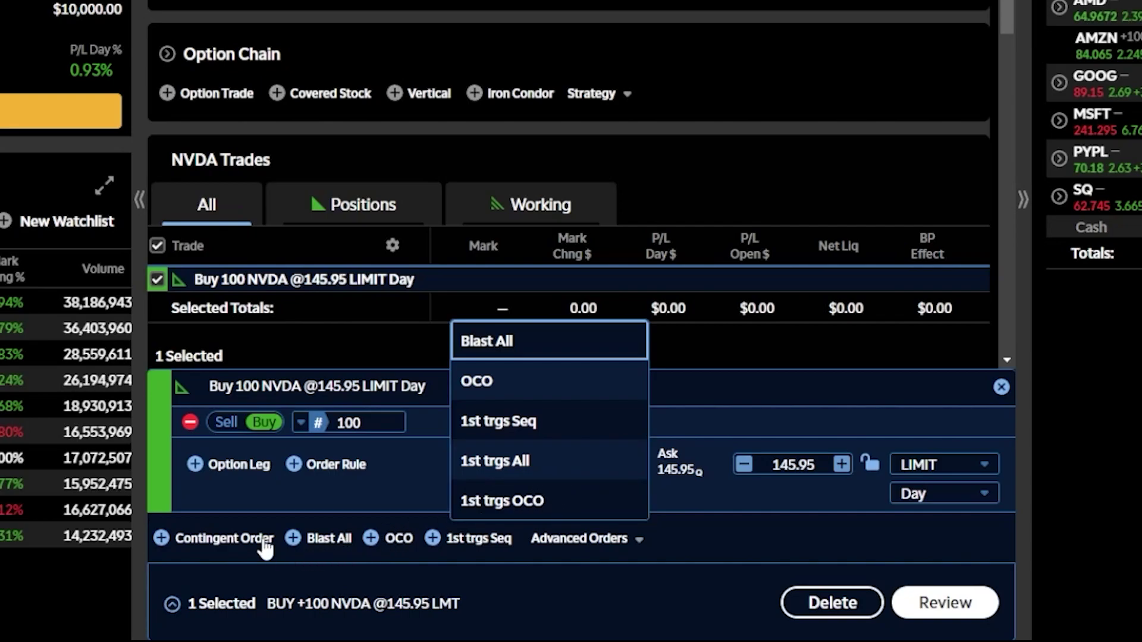
left_click(233, 540)
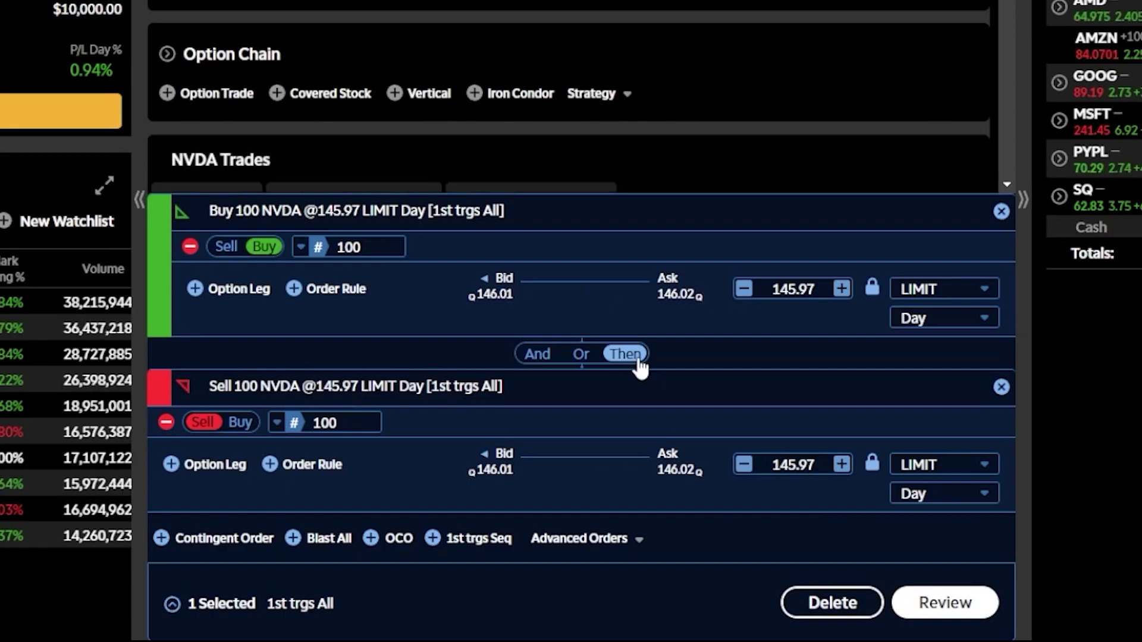
left_click(578, 359)
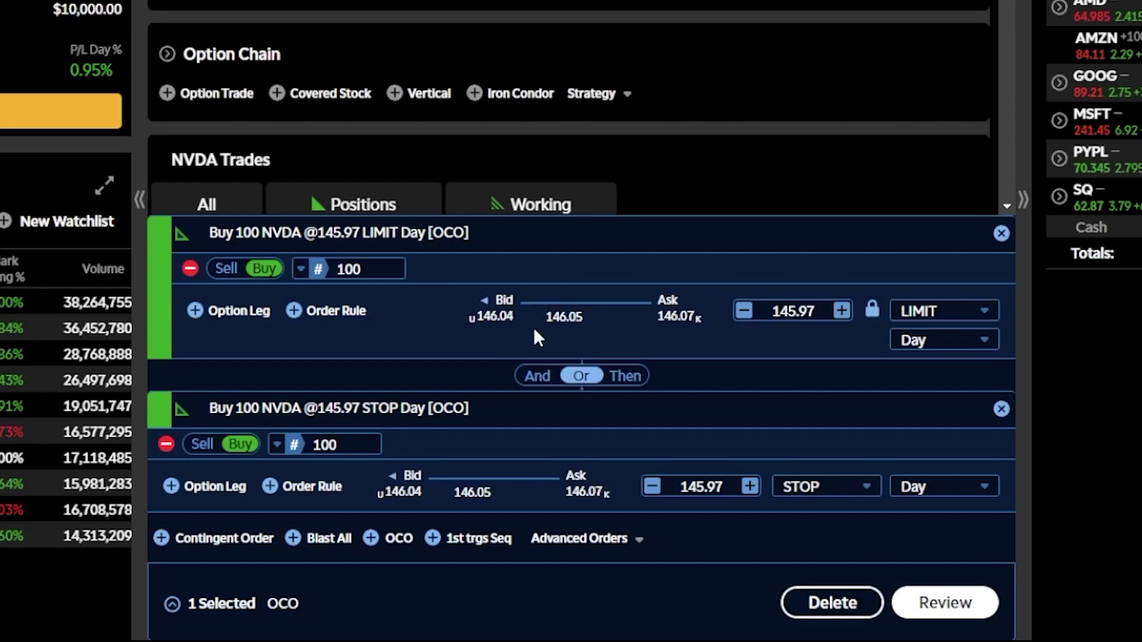
- Set the connector to And, linking two NVDA limit buys at 145.97 as Blast All
left_click(540, 378)
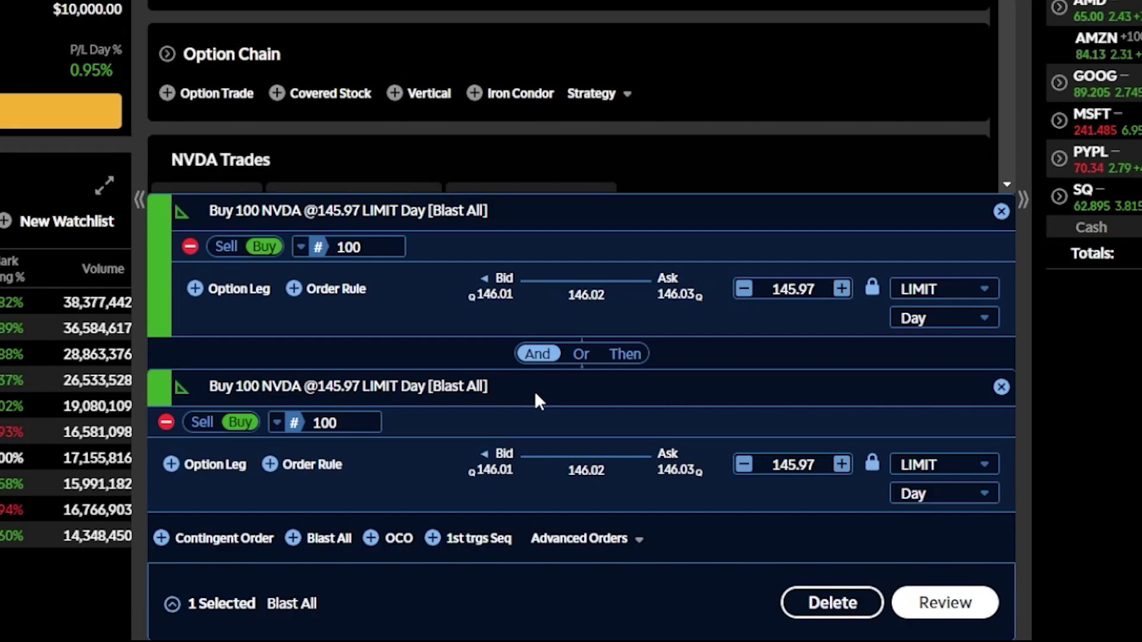
- Remove the second order, add a Blast All order, then remove it again
left_click(1001, 387)
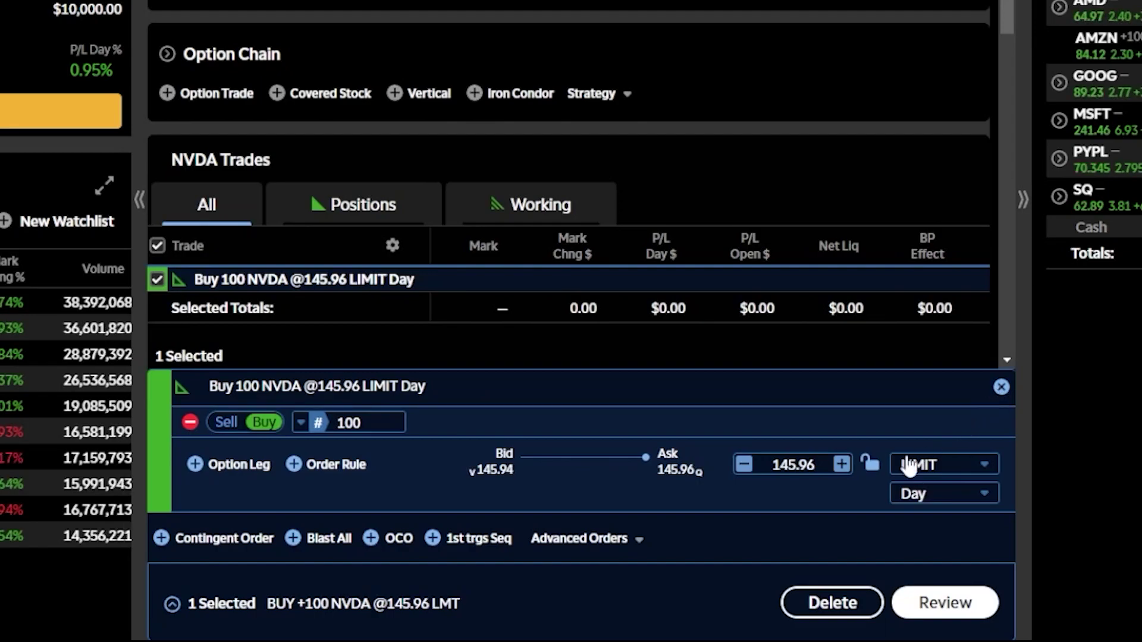
left_click(330, 553)
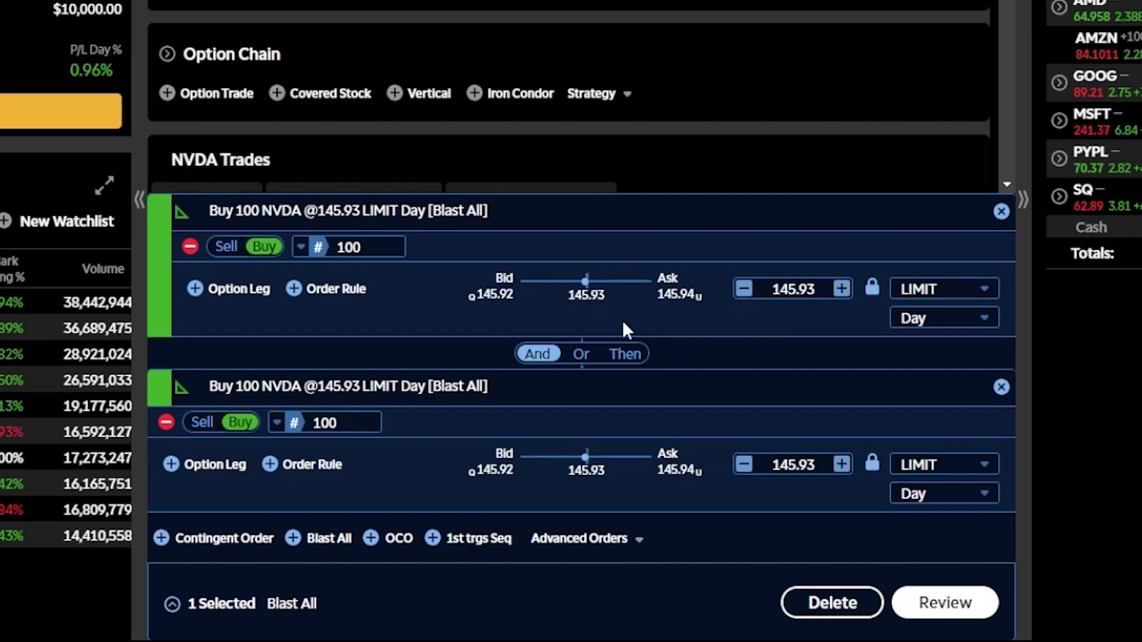
left_click(1001, 387)
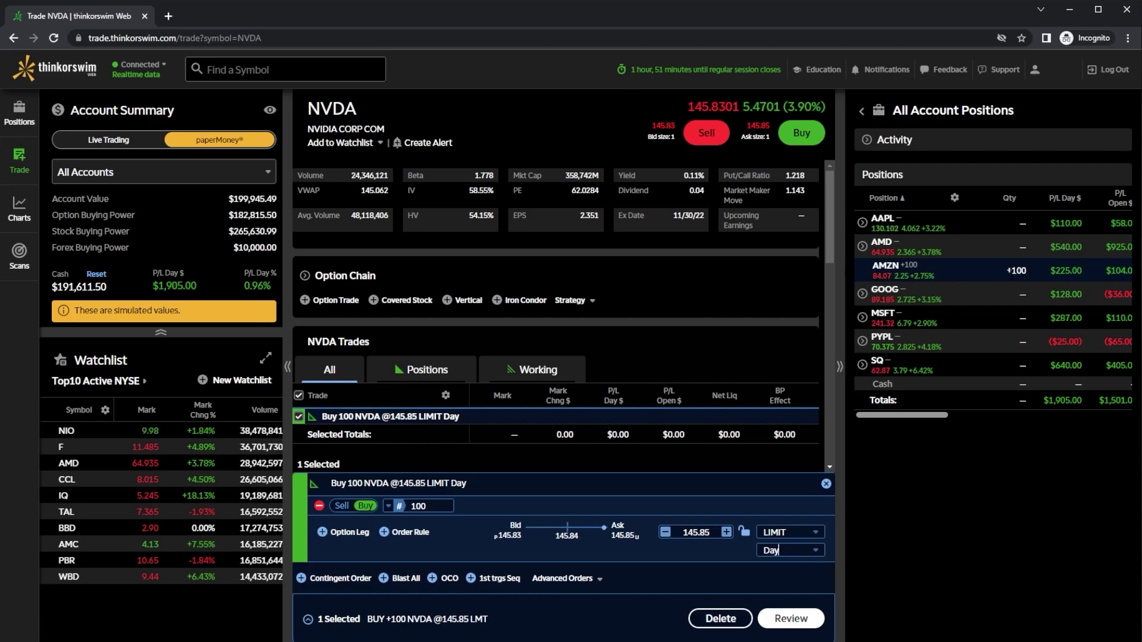
- Open the AMZN trade page from the All Account Positions list
left_click(886, 267)
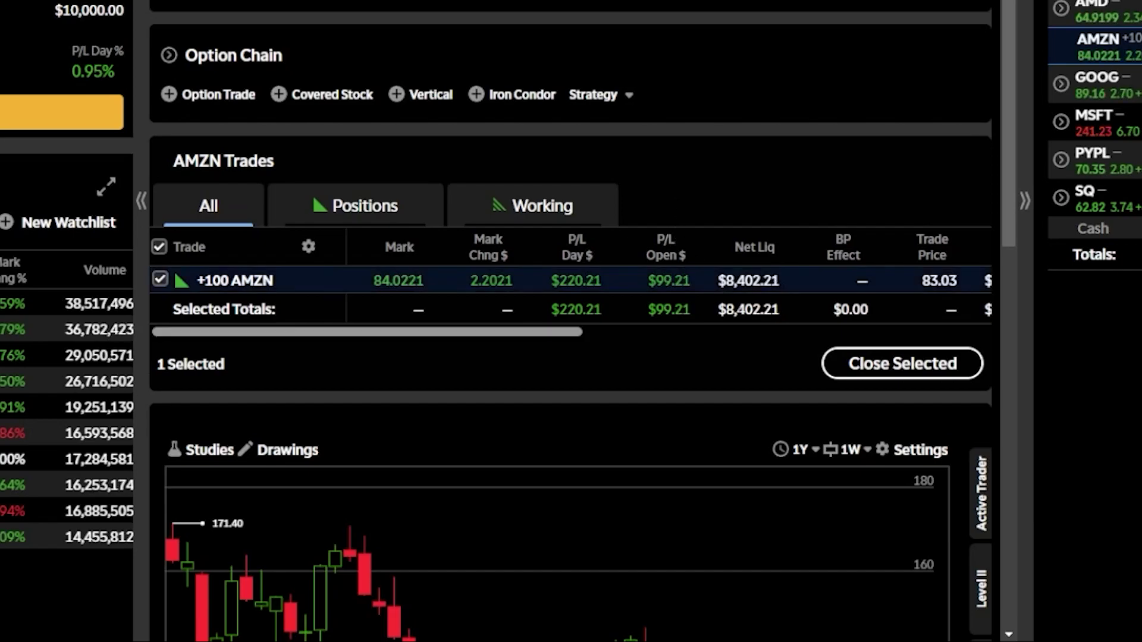
- Stage a closing Sell 100 AMZN LIMIT Day order at 84.00 for the position
left_click(846, 364)
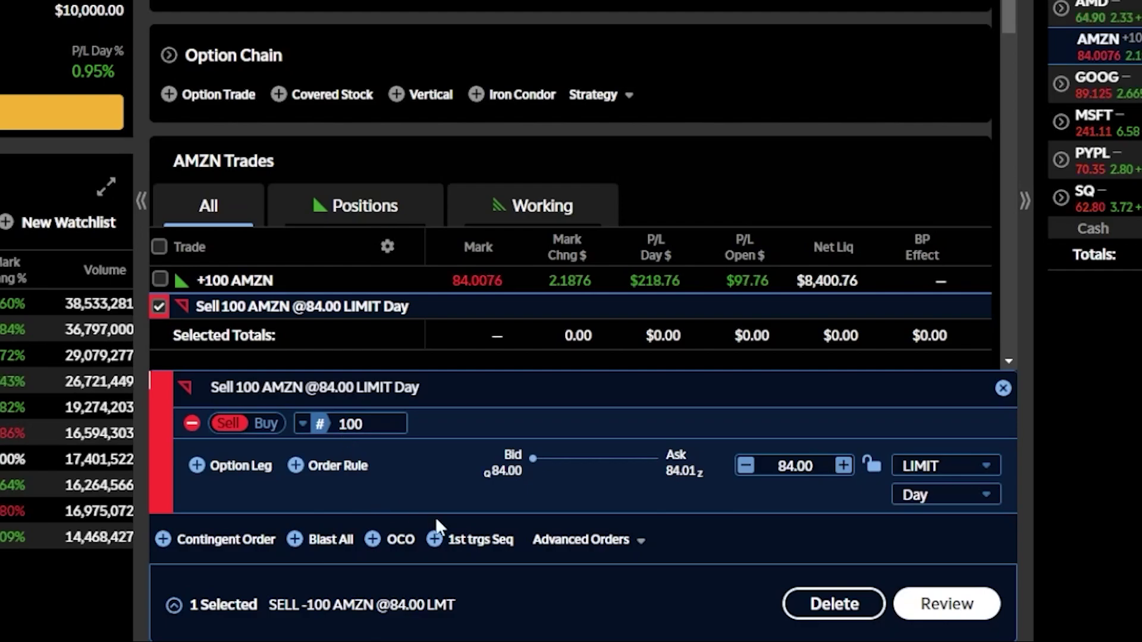
- Split the AMZN sell into OCO limit and stop orders, with limit price 100
left_click(388, 541)
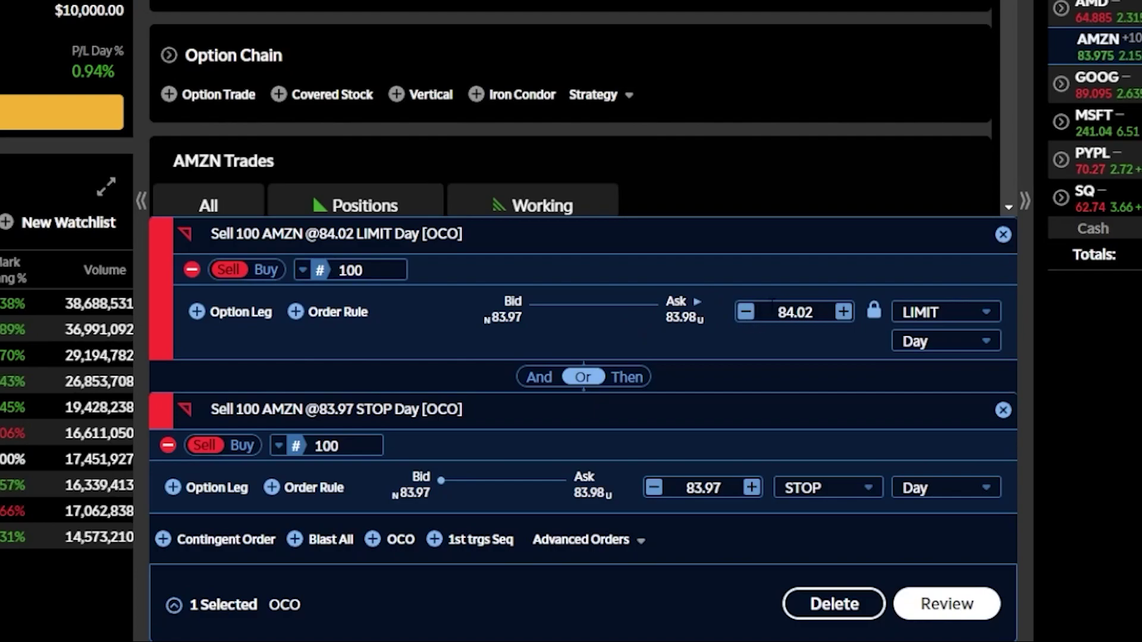
double_click(776, 309)
type("100")
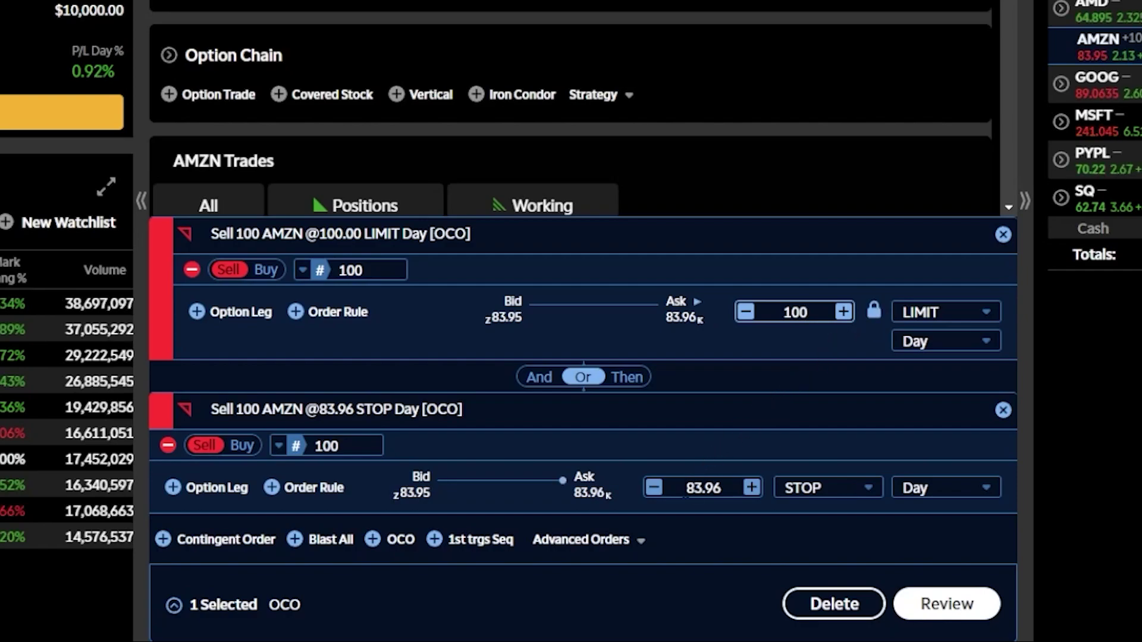
- Change the AMZN stop sell's price from 83.96 to 75
left_click(714, 488)
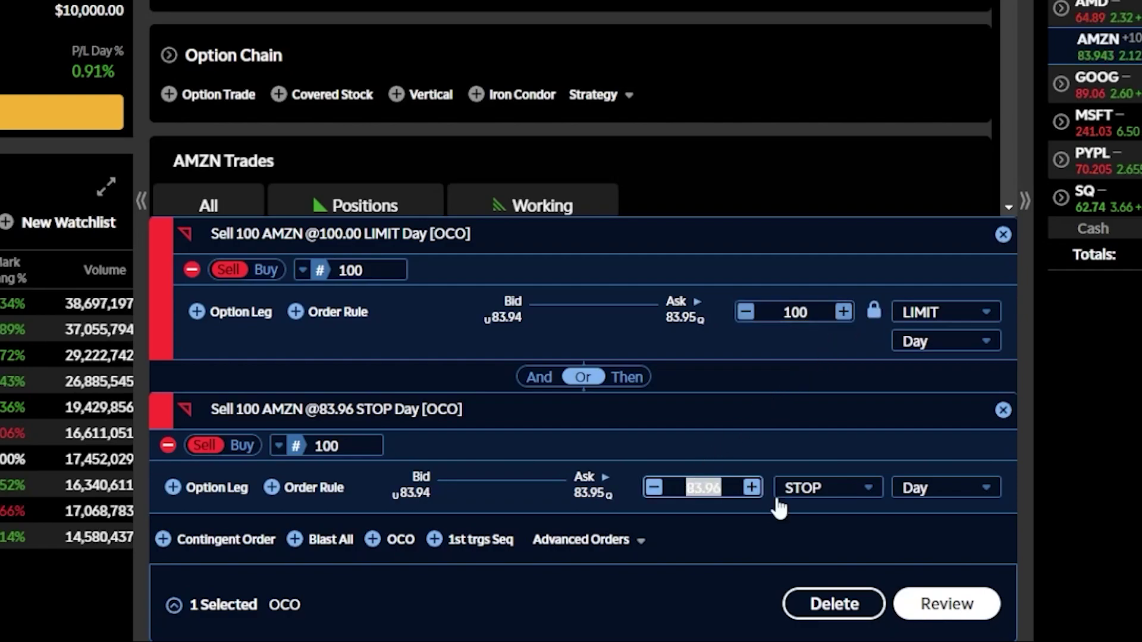
key("BackSpace")
type("75")
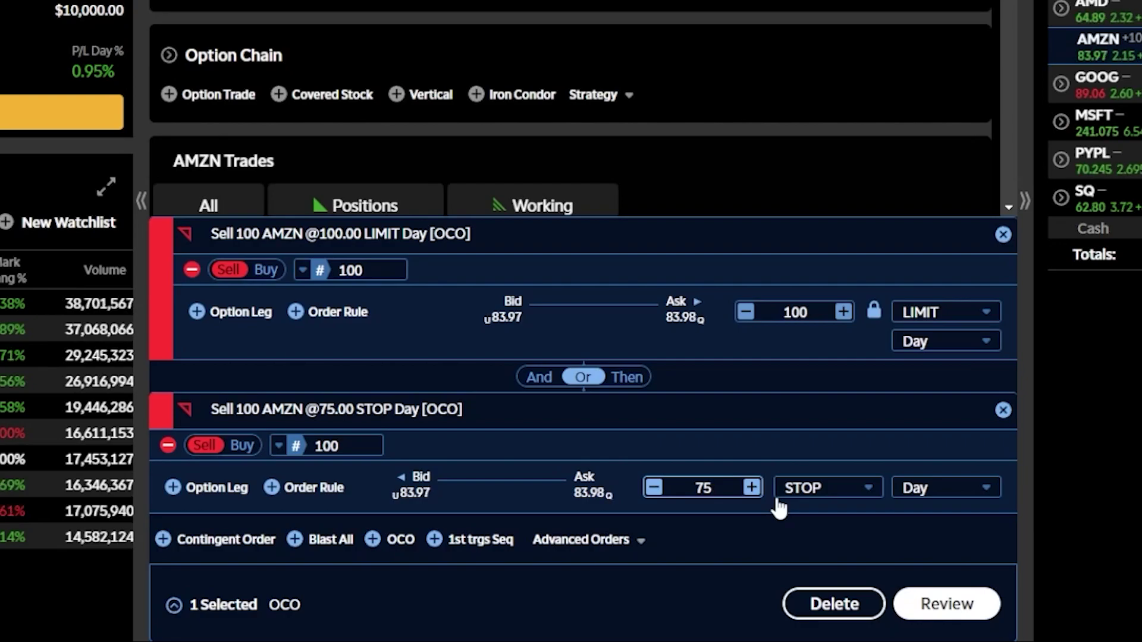
- Set both the stop order at 75.00 and the limit order at 100.00 to GTC
left_click(955, 500)
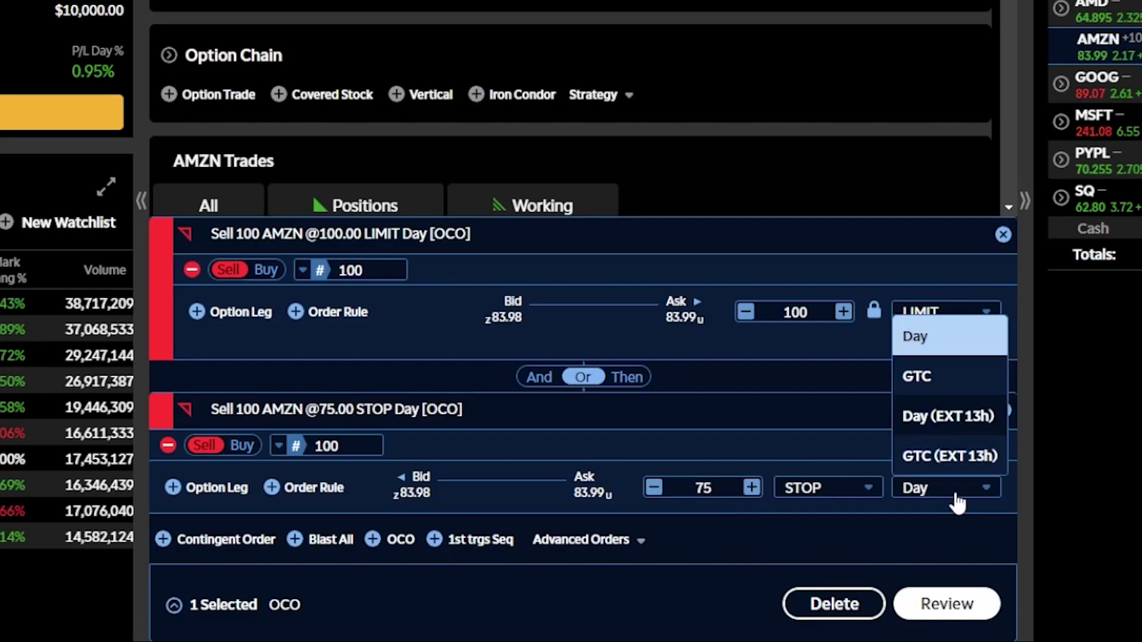
left_click(962, 379)
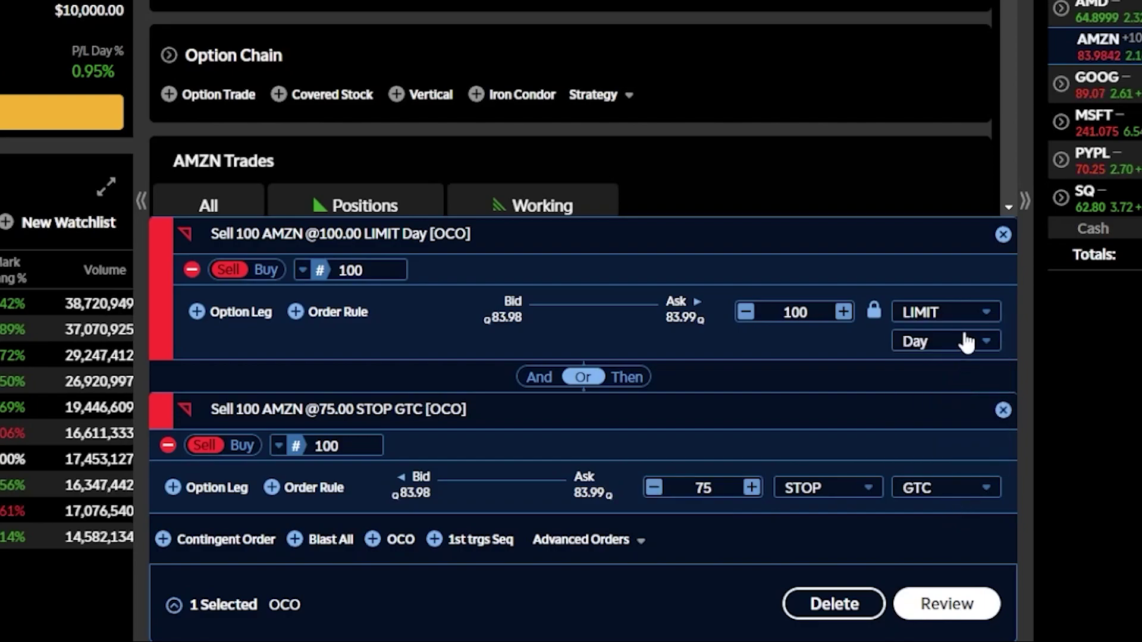
left_click(966, 344)
left_click(969, 407)
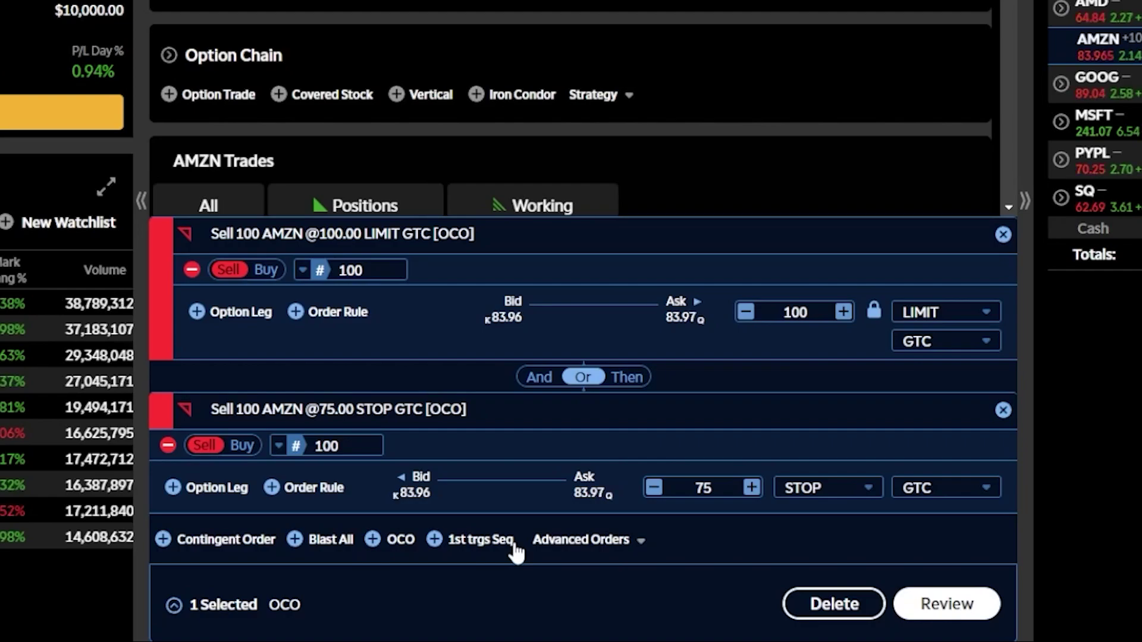
left_click(822, 603)
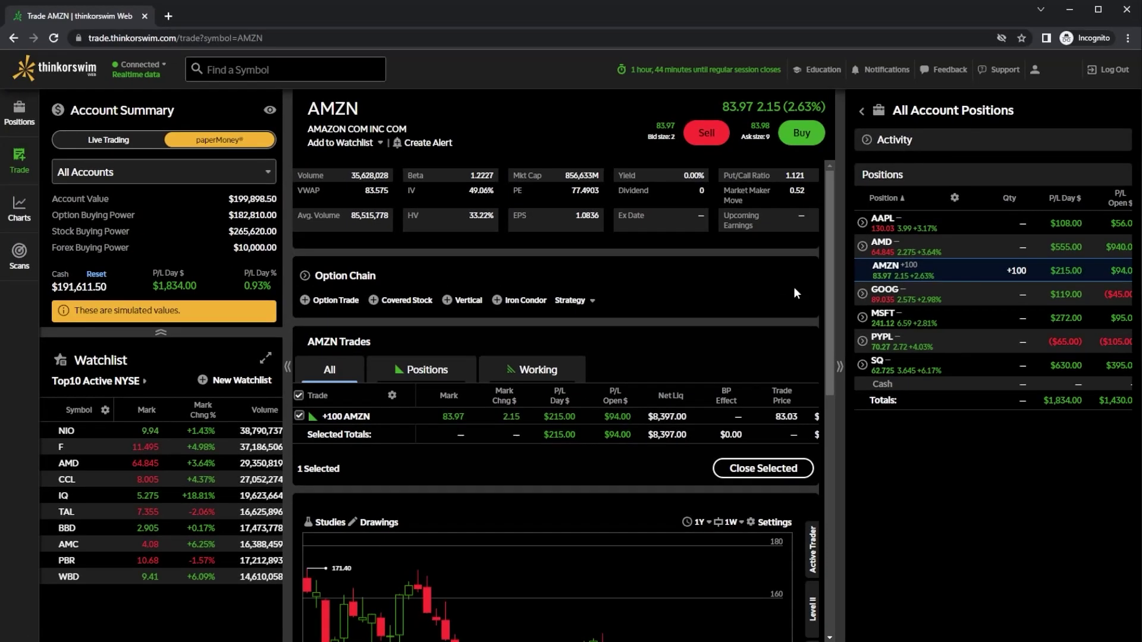
left_click(801, 134)
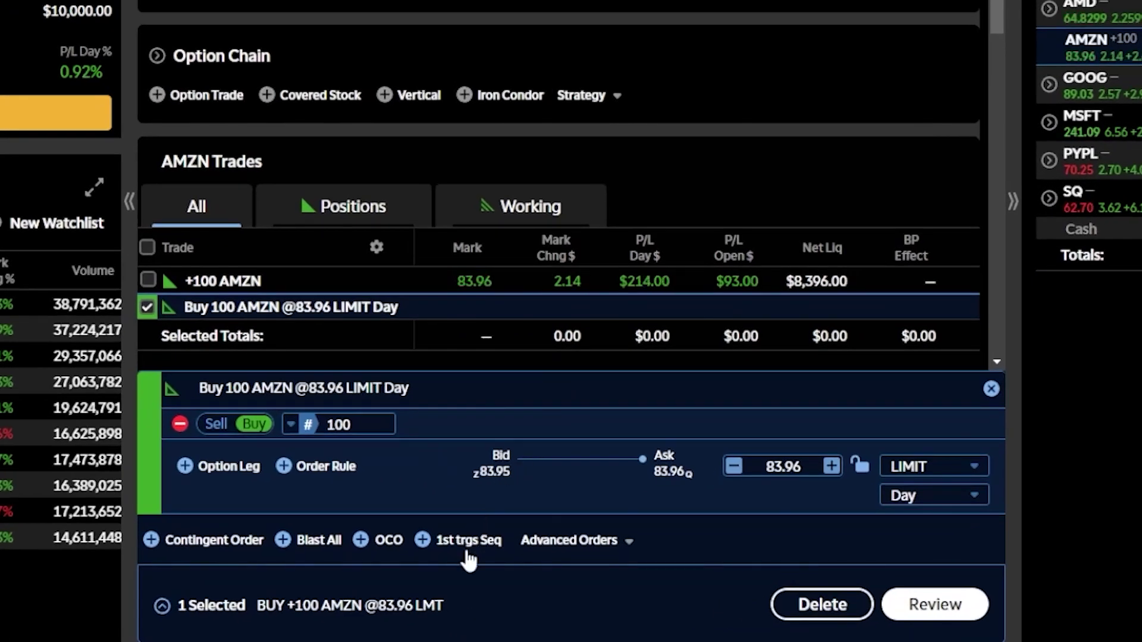
- Make the order a 1st trgs Seq chain with the buy at 80 and the sell at 85
left_click(499, 585)
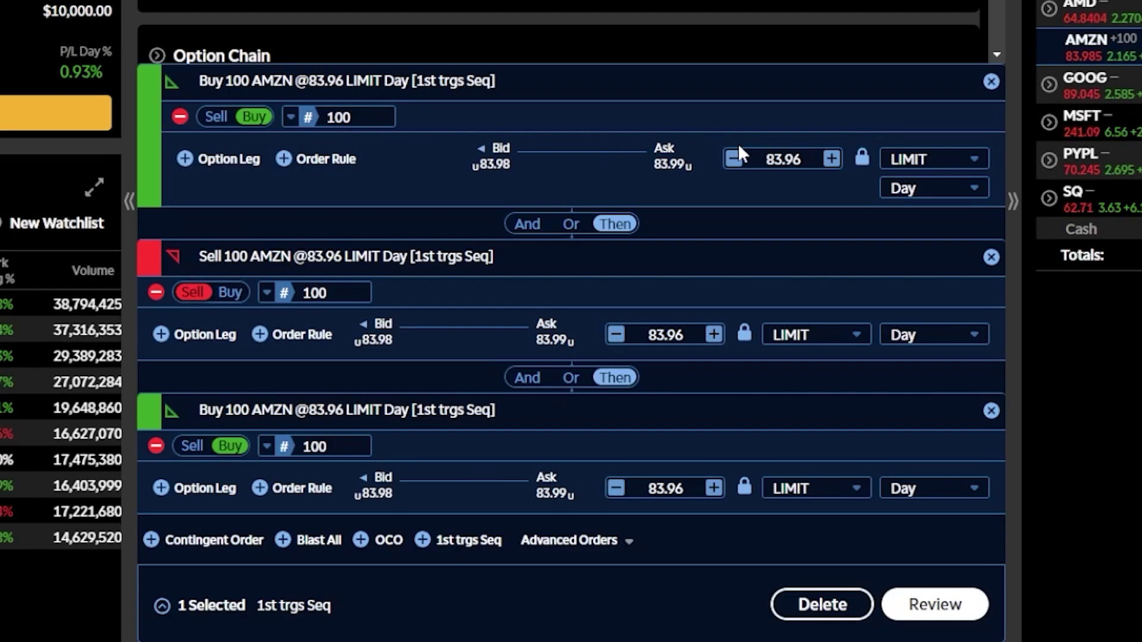
left_click(832, 166)
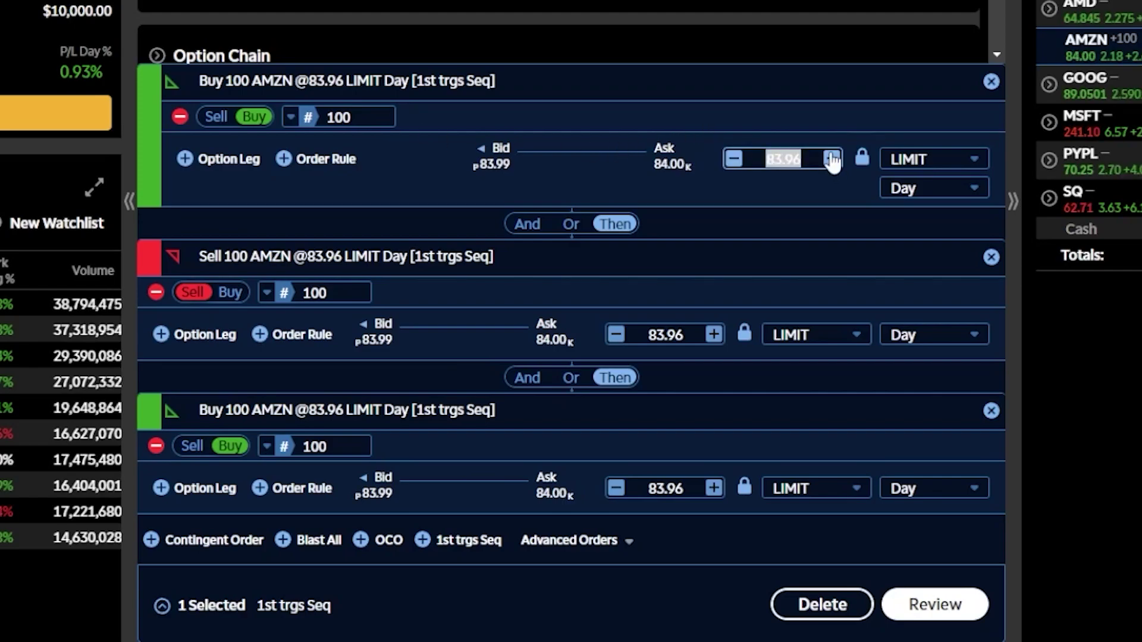
type("80")
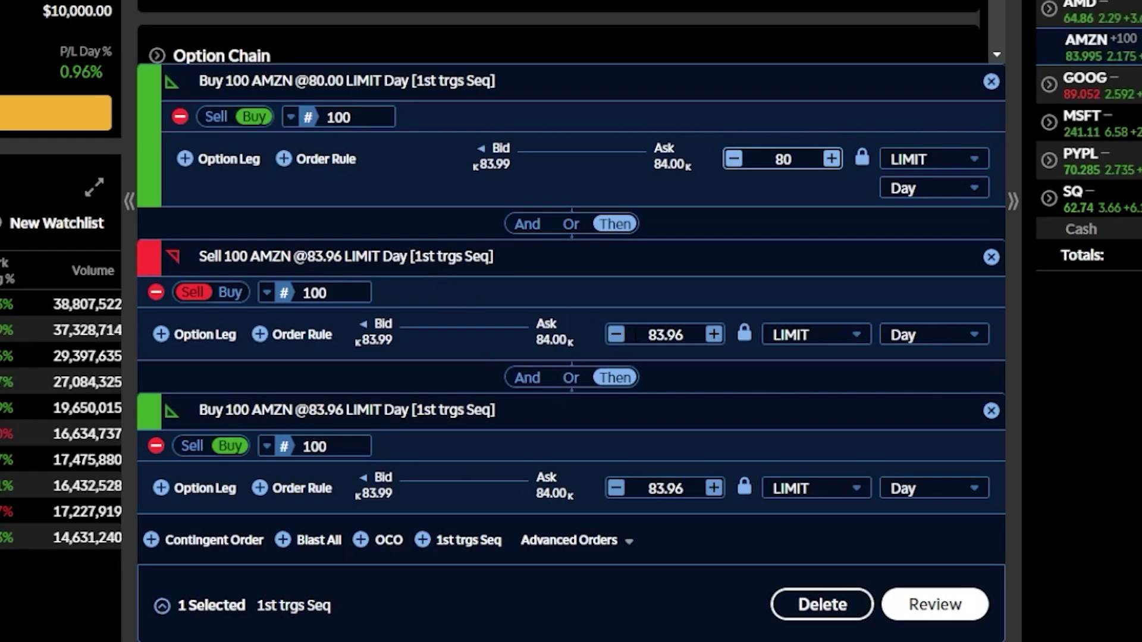
left_click(706, 337)
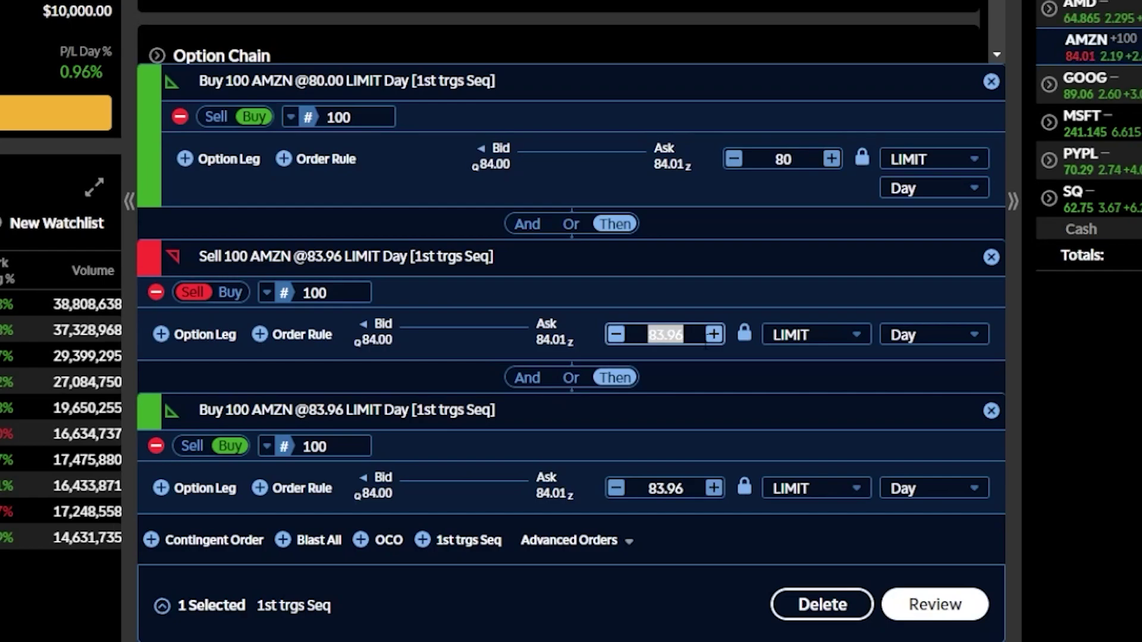
type("85")
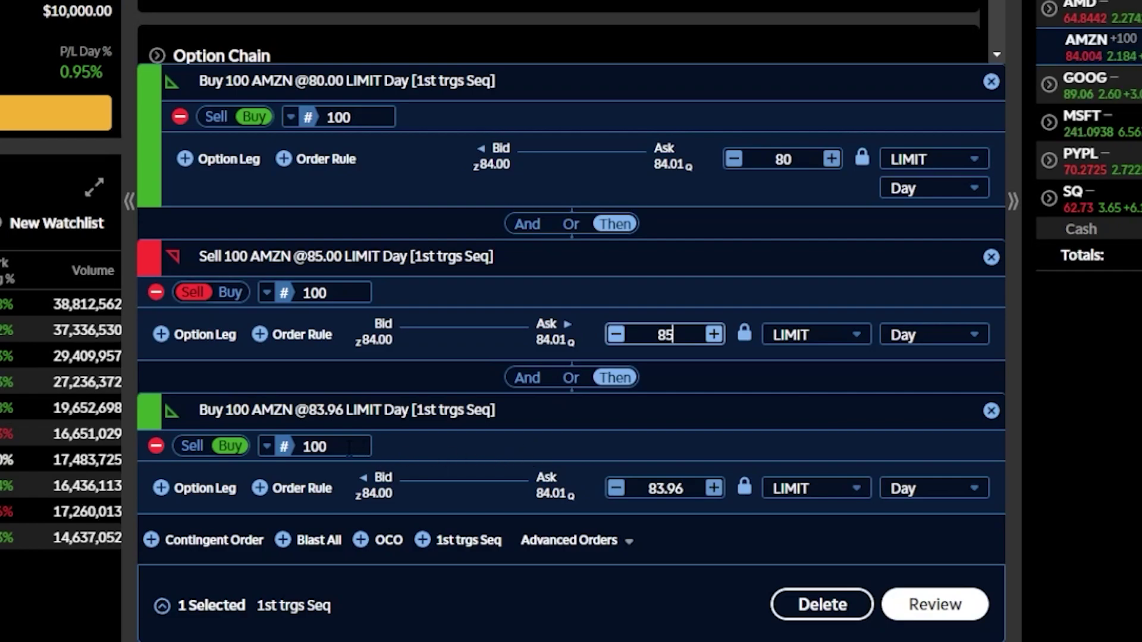
- Set the third leg to buy 150 AMZN at a limit of 81
left_click(286, 441)
type("150")
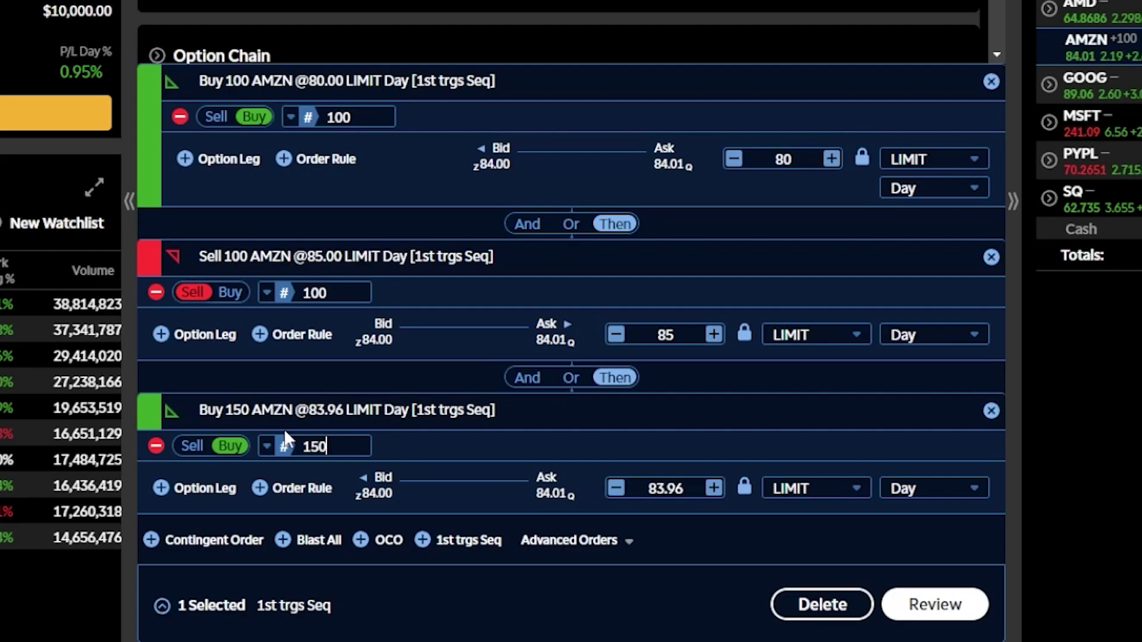
key("Tab")
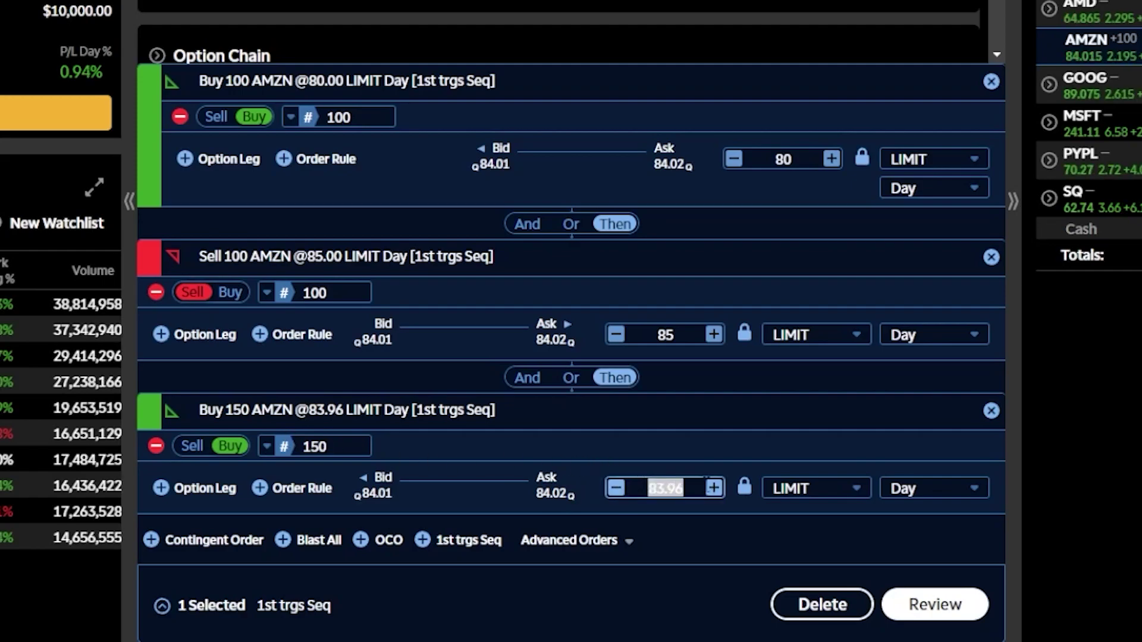
type("81")
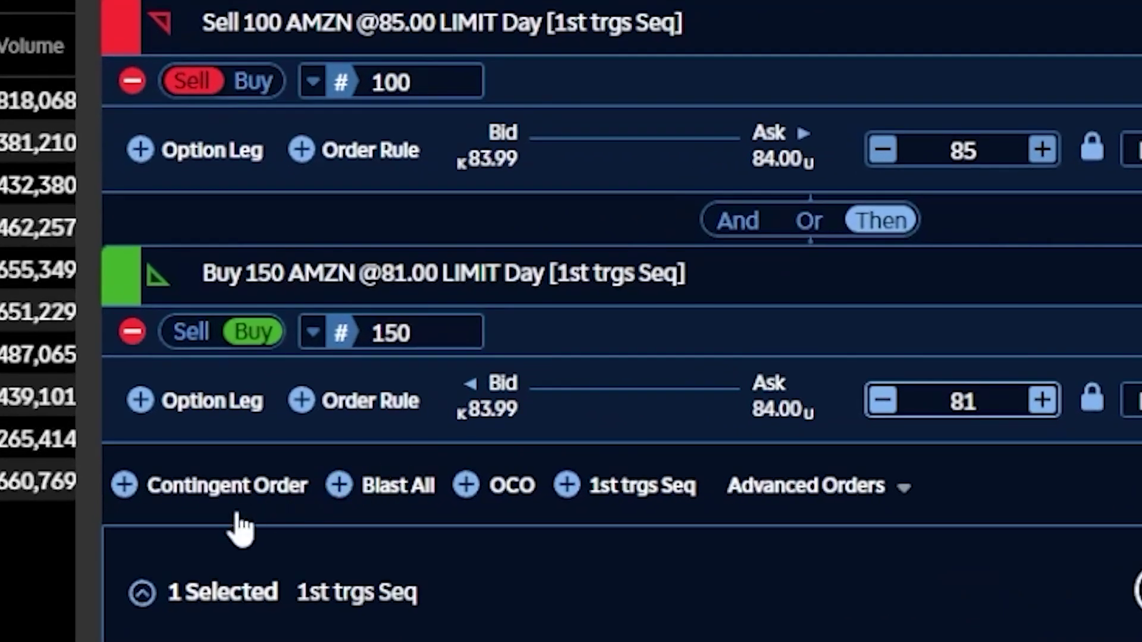
- Append a fourth Sell leg of 150 AMZN at limit price 86
left_click(132, 491)
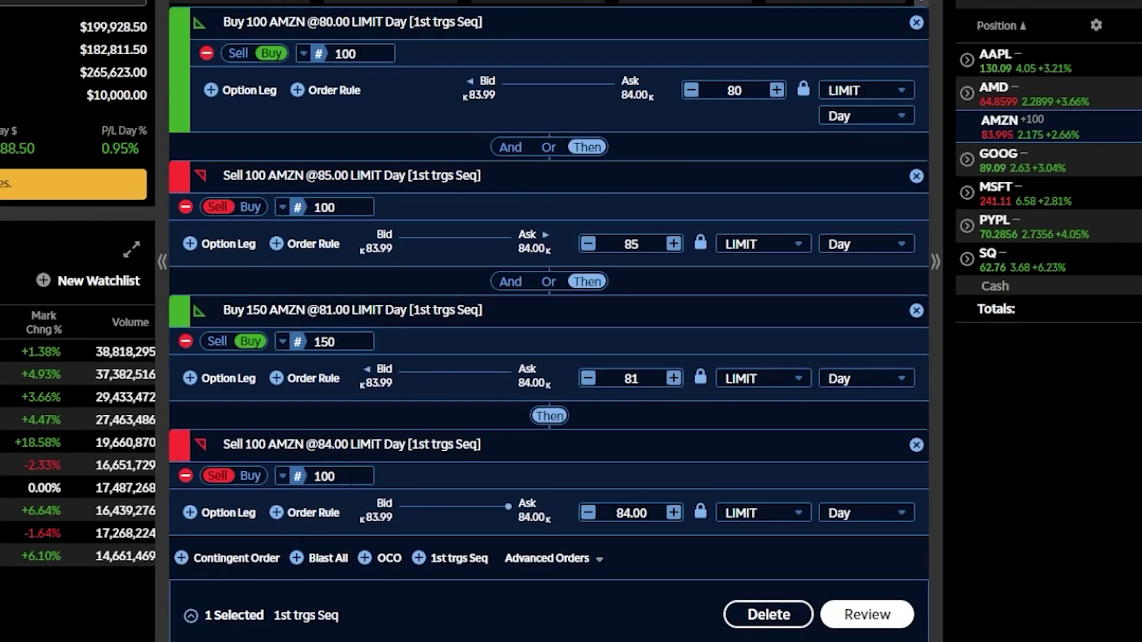
left_click(302, 477)
type("150")
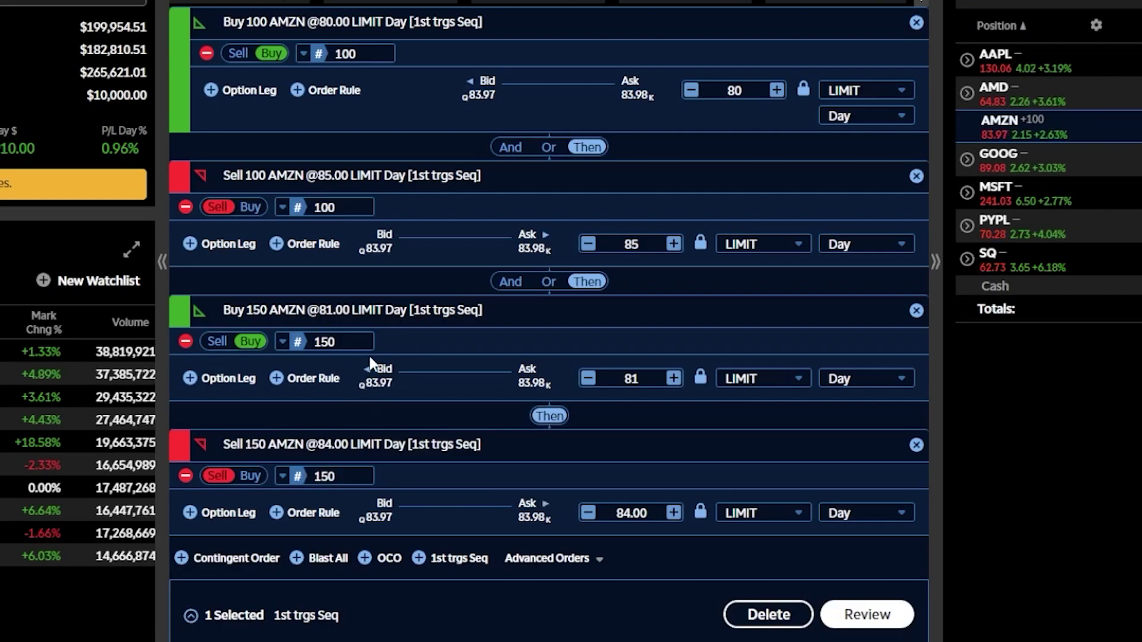
left_click_drag(619, 513, 684, 520)
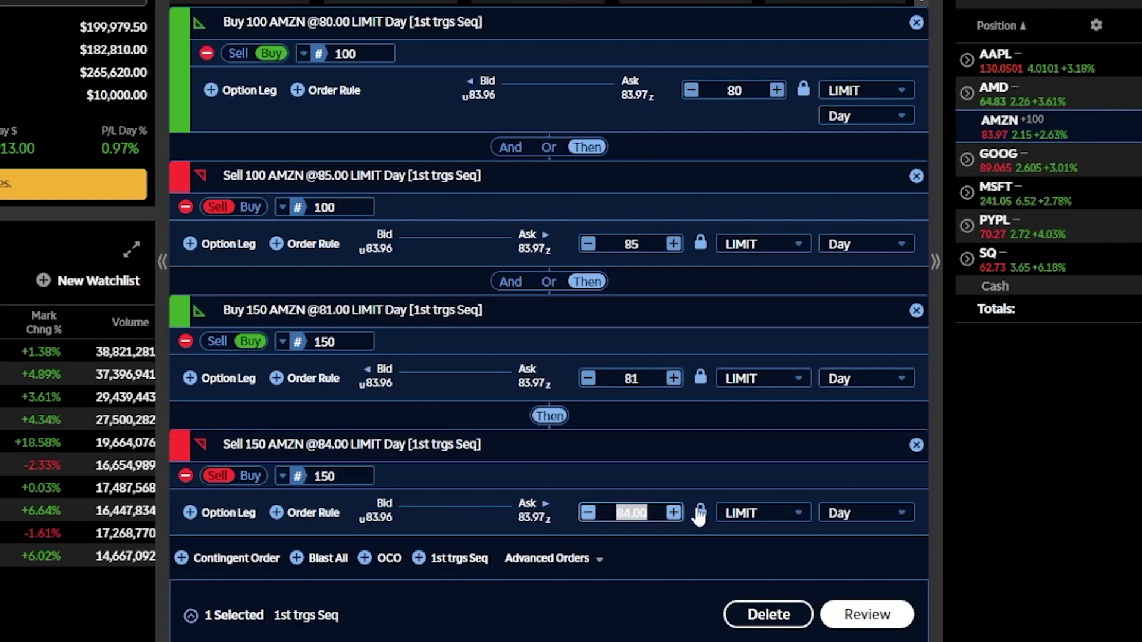
type("86")
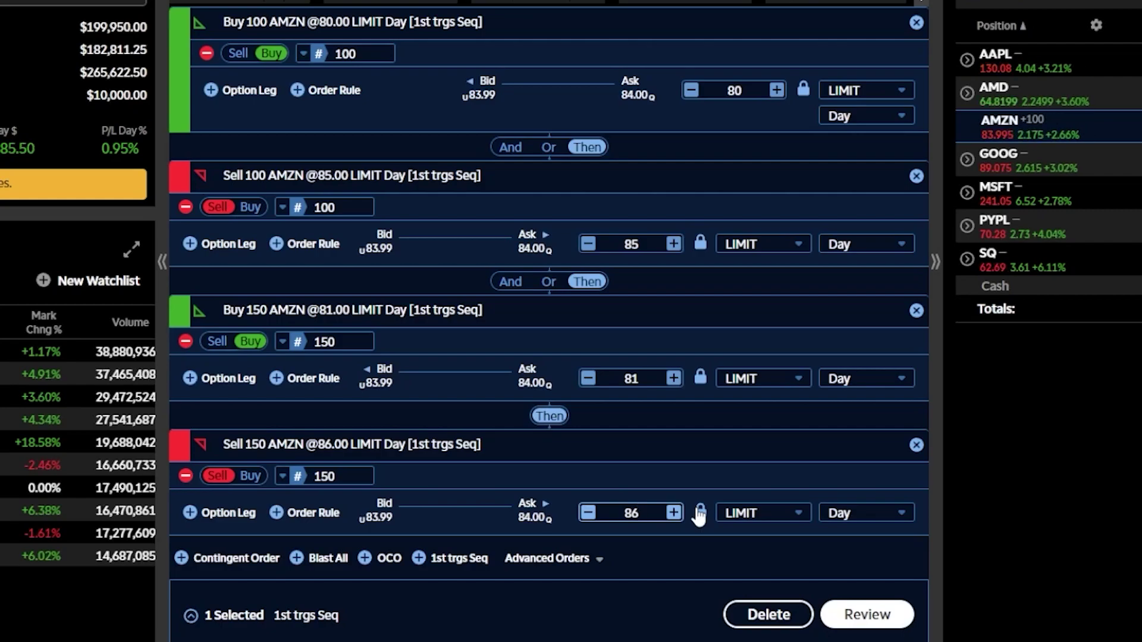
- Delete the sequence group and start a new Buy 100 AMZN LIMIT Day draft at 84.02
left_click(749, 612)
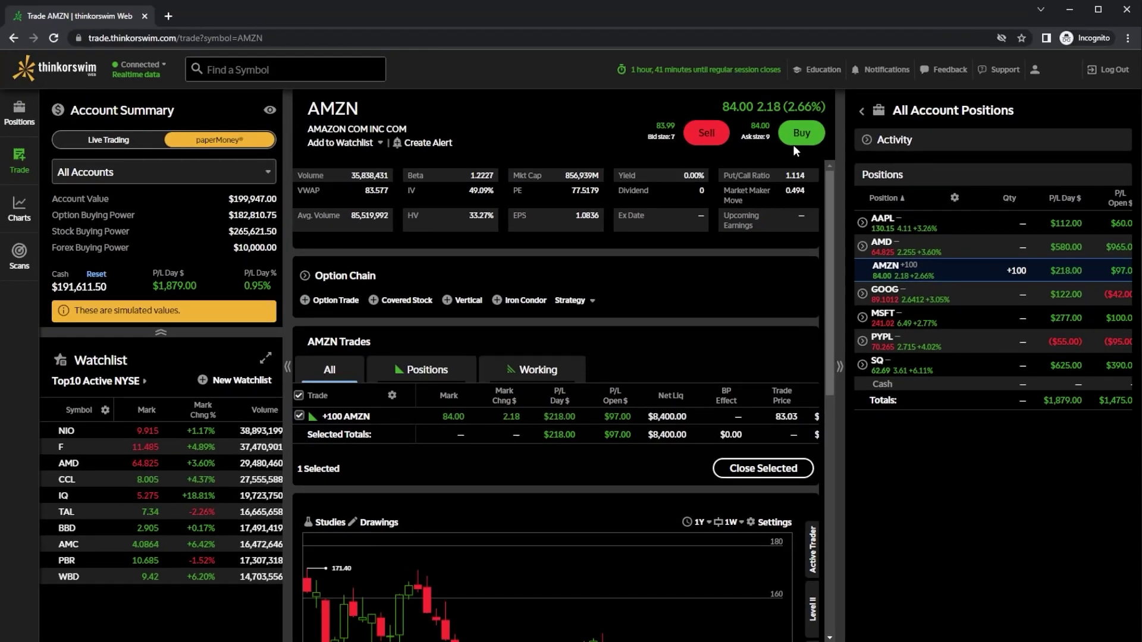
left_click(800, 133)
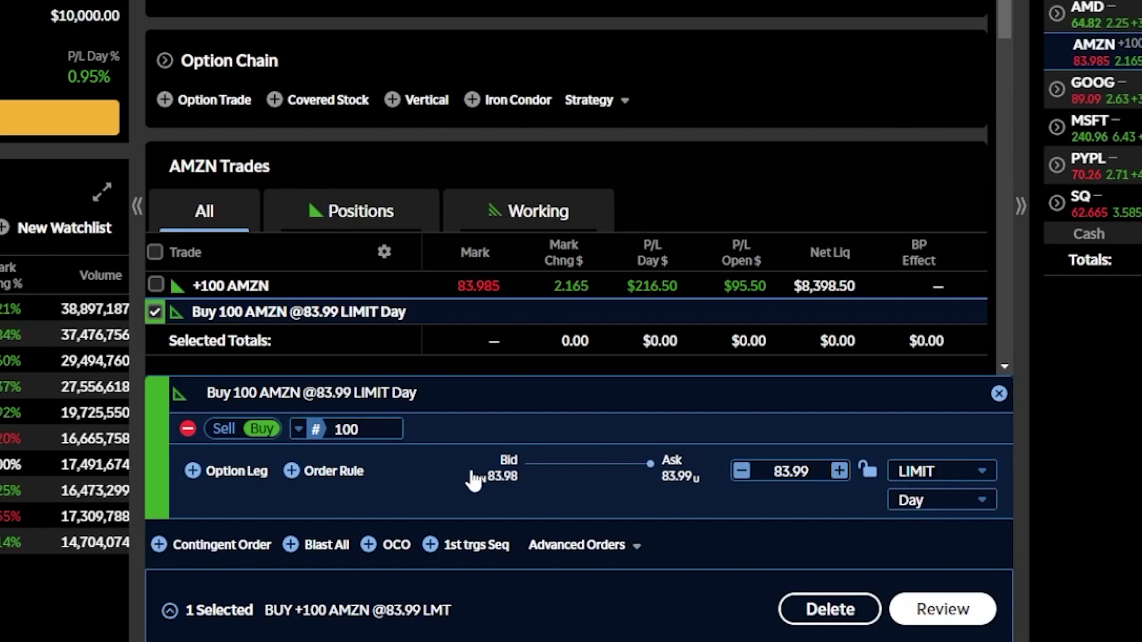
left_click(598, 551)
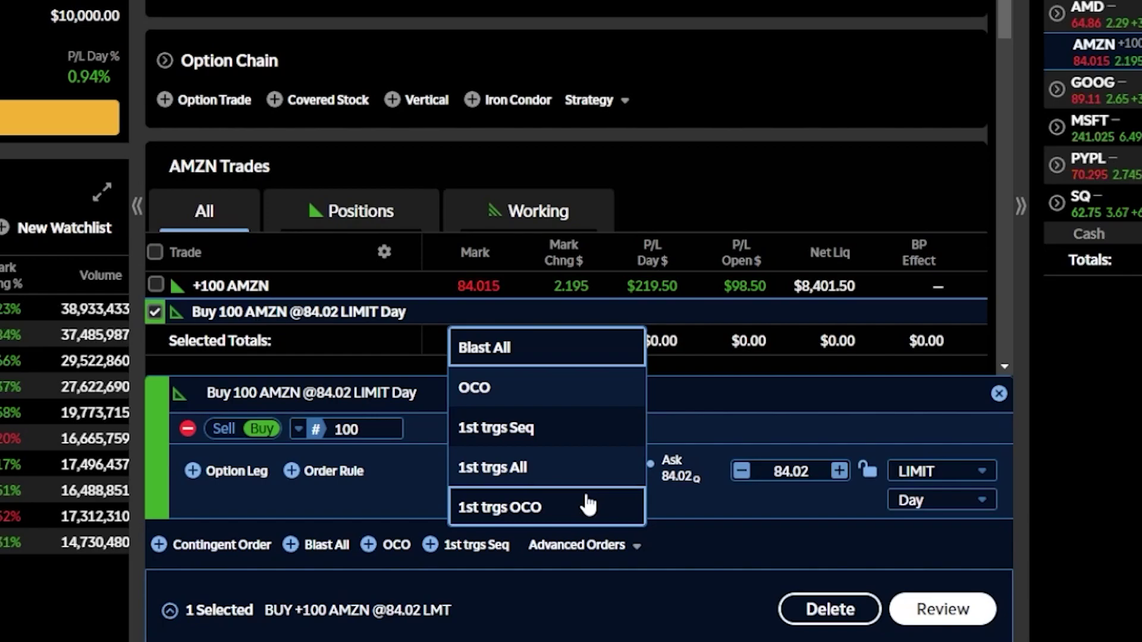
left_click(593, 483)
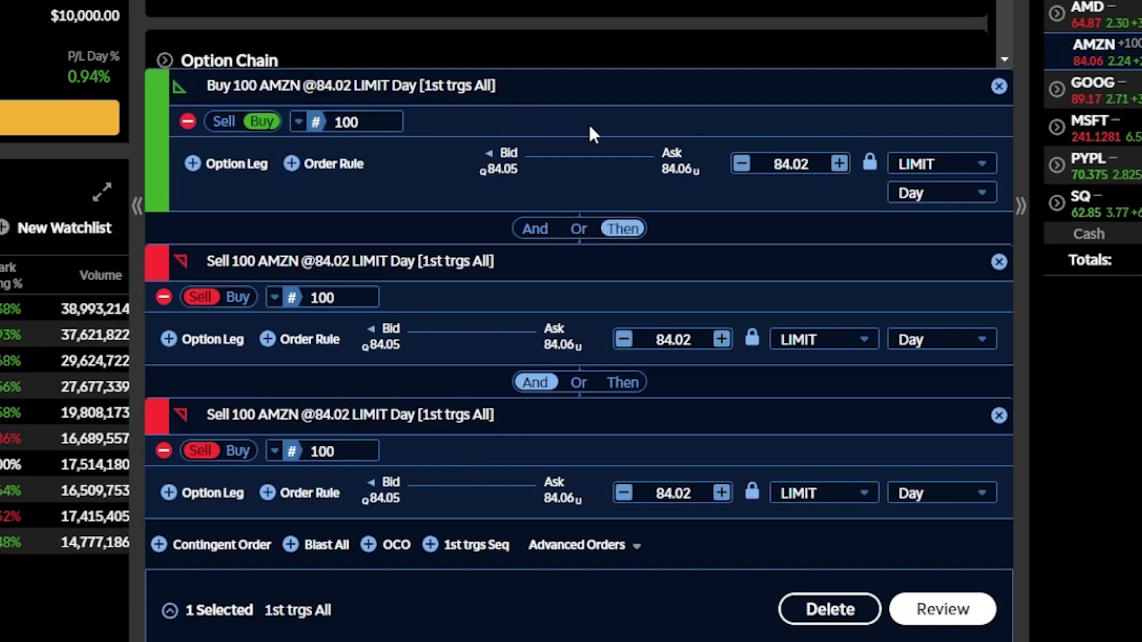
- Set the first order's limit price to 80 and the second's to 90
double_click(791, 163)
type("80")
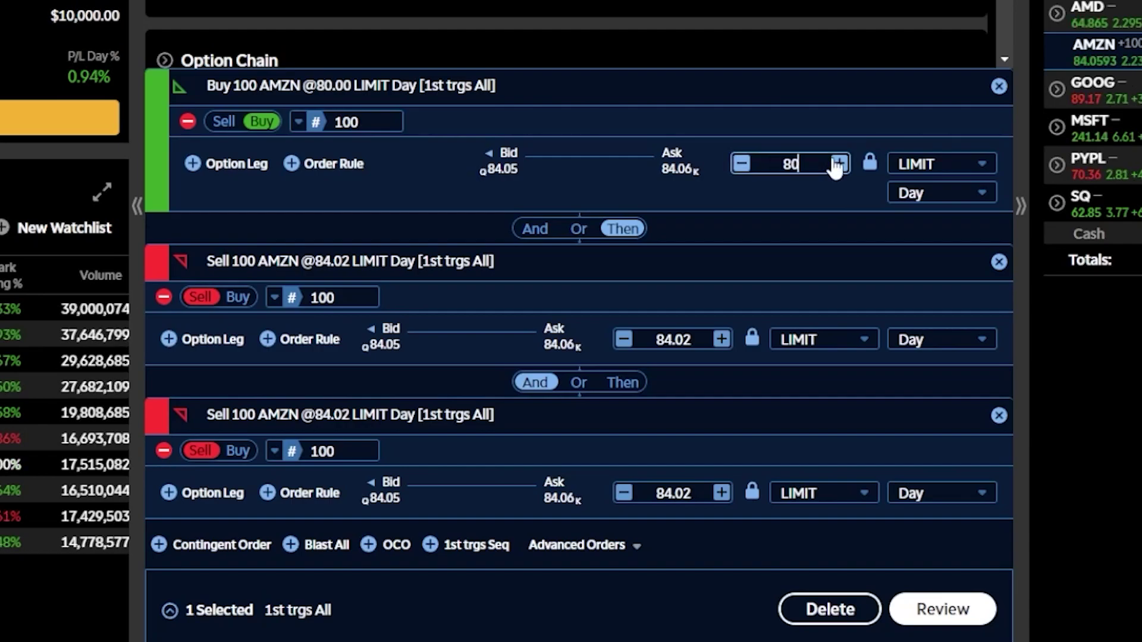
double_click(673, 340)
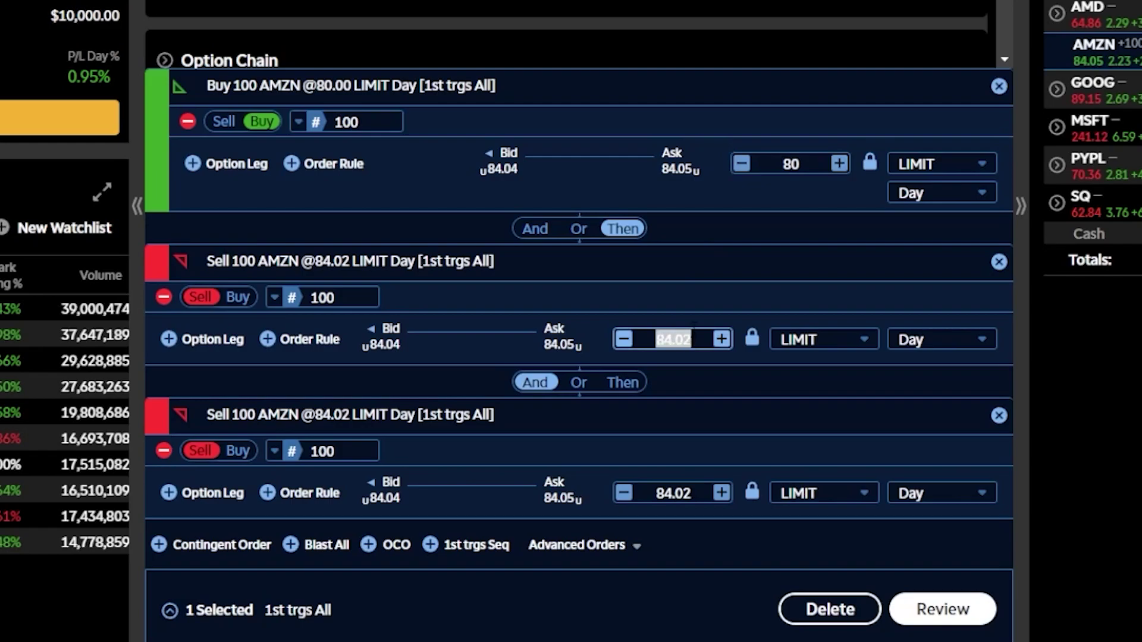
type("90")
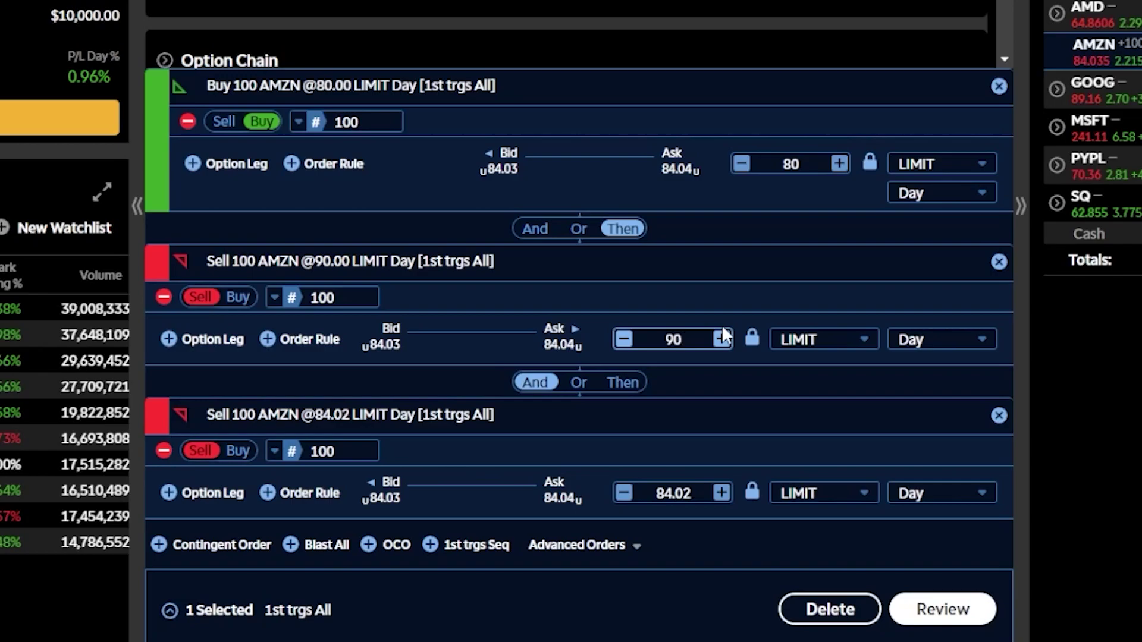
- Change the third order to Buy 50 AMZN at limit price 75
left_click(238, 452)
left_click(282, 443)
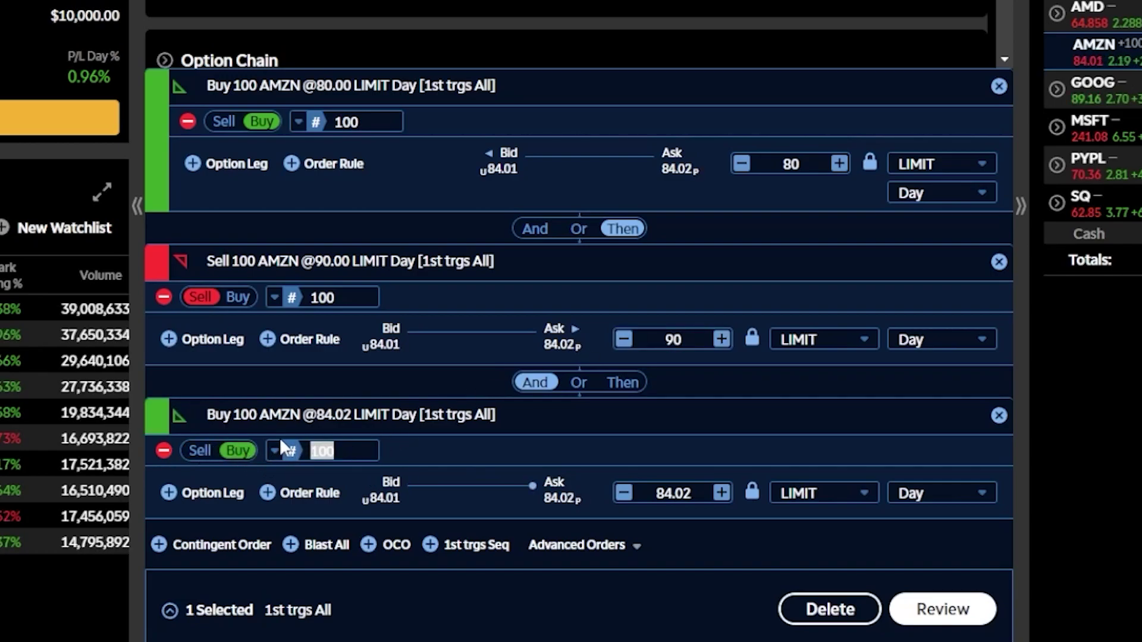
type("50")
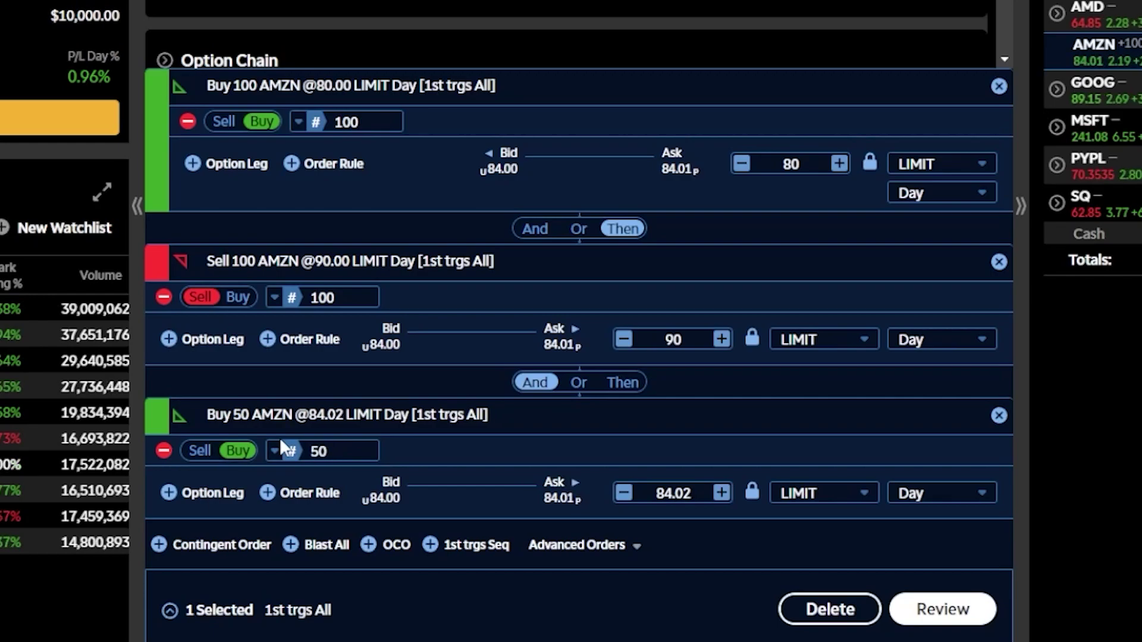
left_click(705, 493)
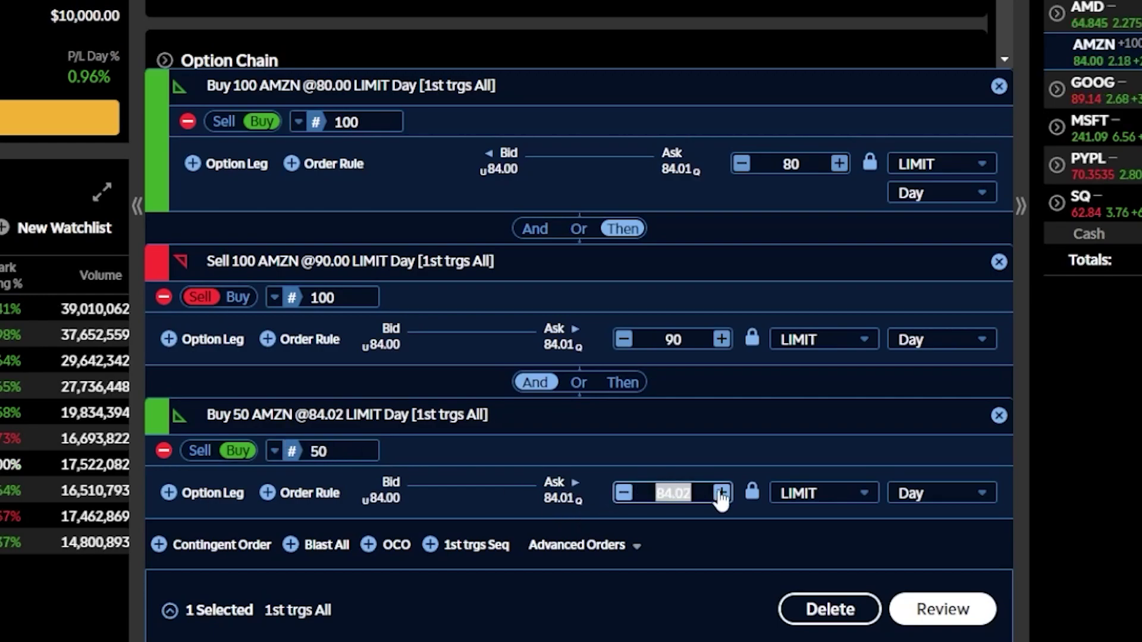
type("75")
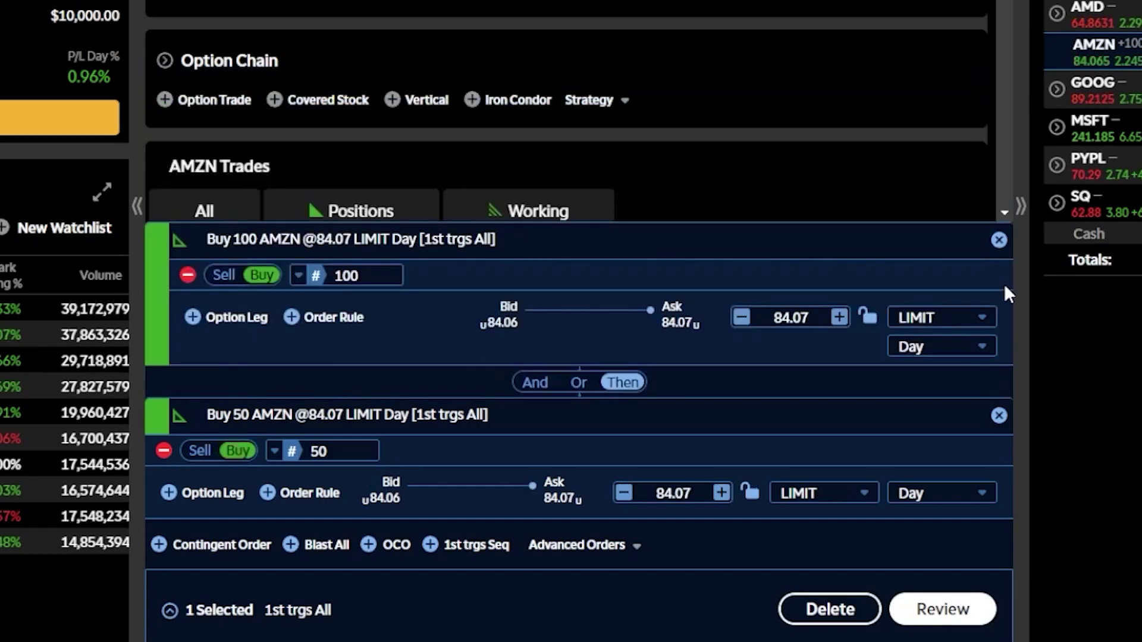
- Remove the Buy 50 order and convert the ticket to a 1st trgs OCO bracket
left_click(1000, 414)
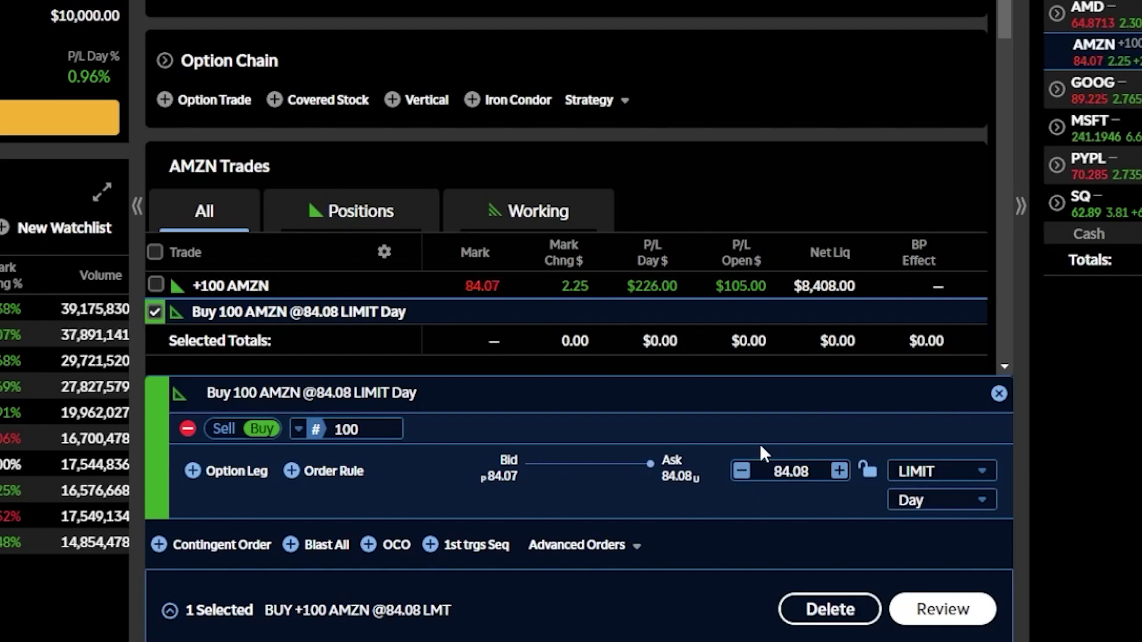
left_click(631, 549)
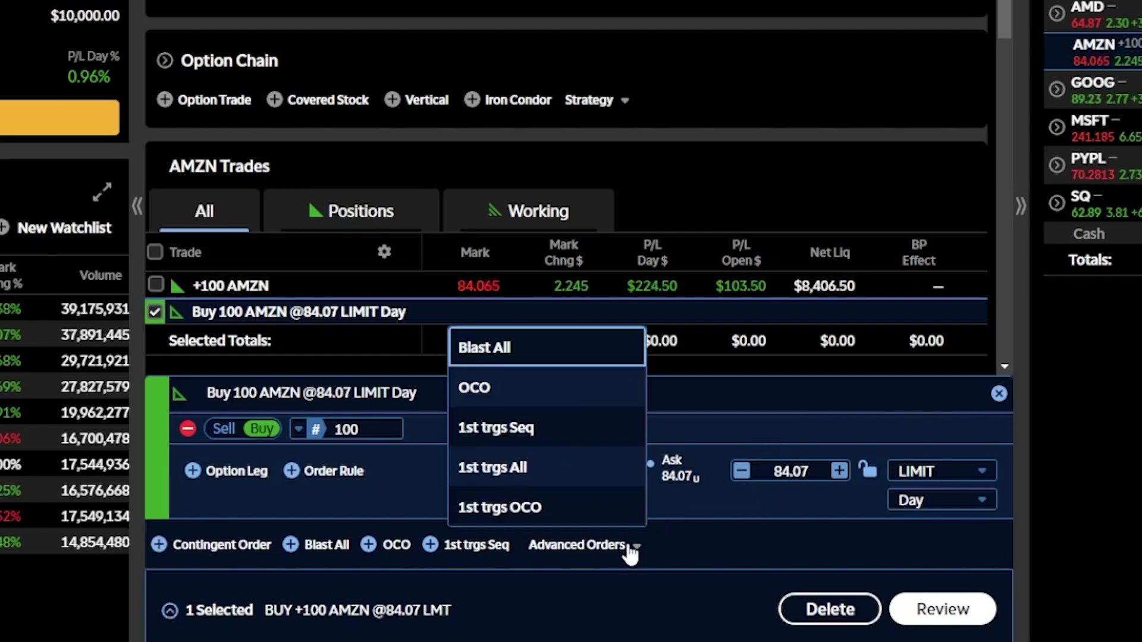
left_click(590, 521)
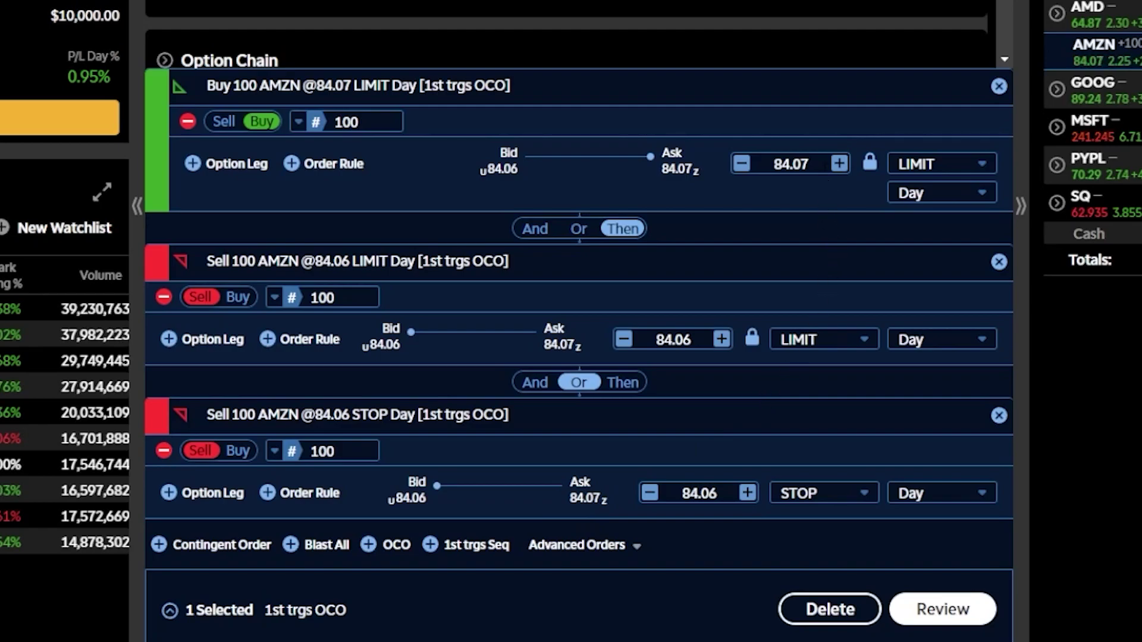
- Enter buy 80, sell limit 100 and stop 75, then review the $8,000.00 debit
double_click(791, 164)
type("8")
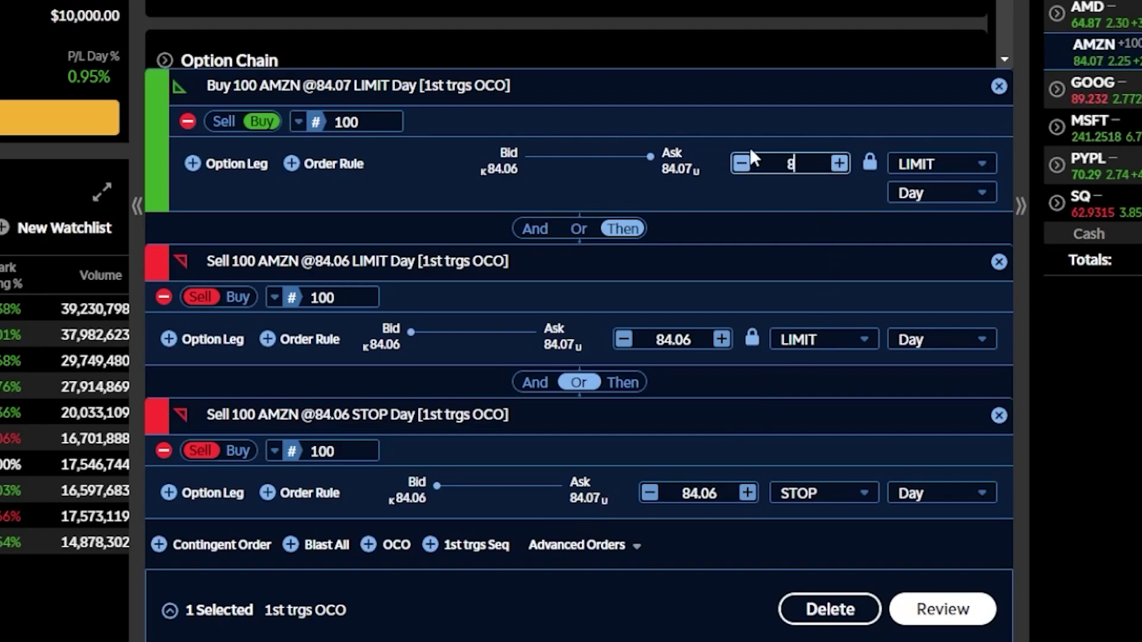
type("0")
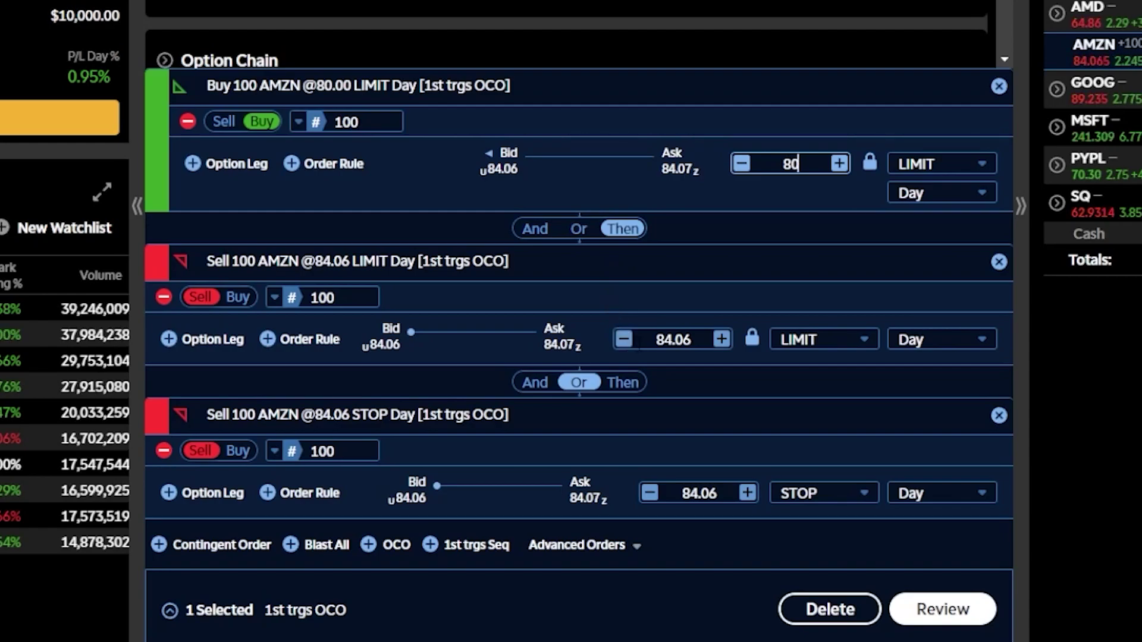
double_click(663, 340)
left_click_drag(663, 340, 731, 343)
type("100")
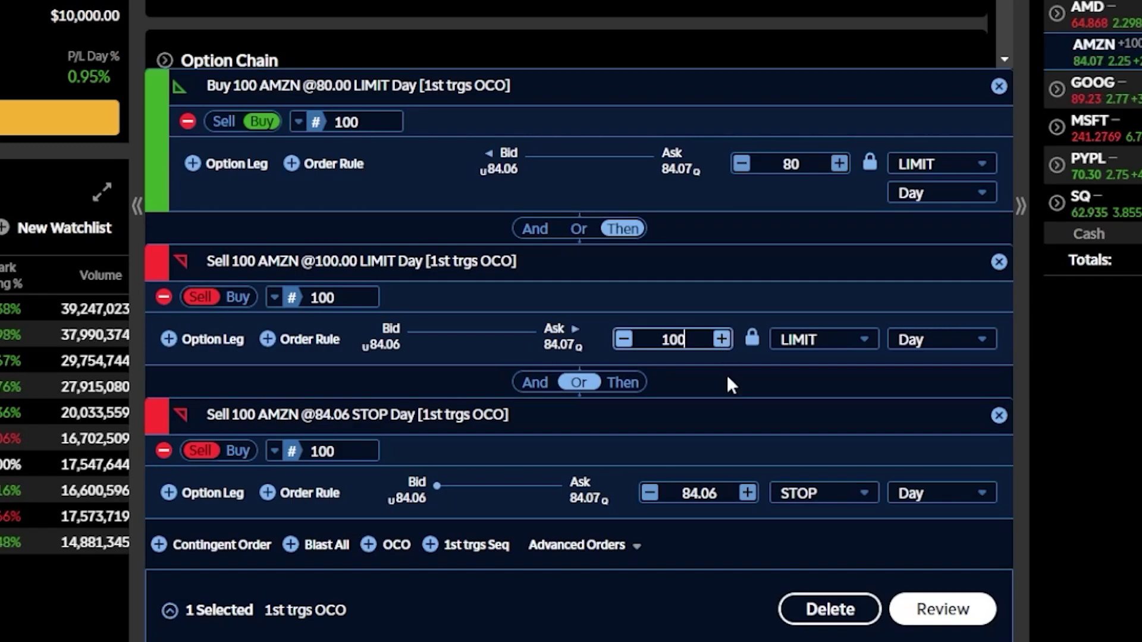
left_click_drag(683, 494, 745, 495)
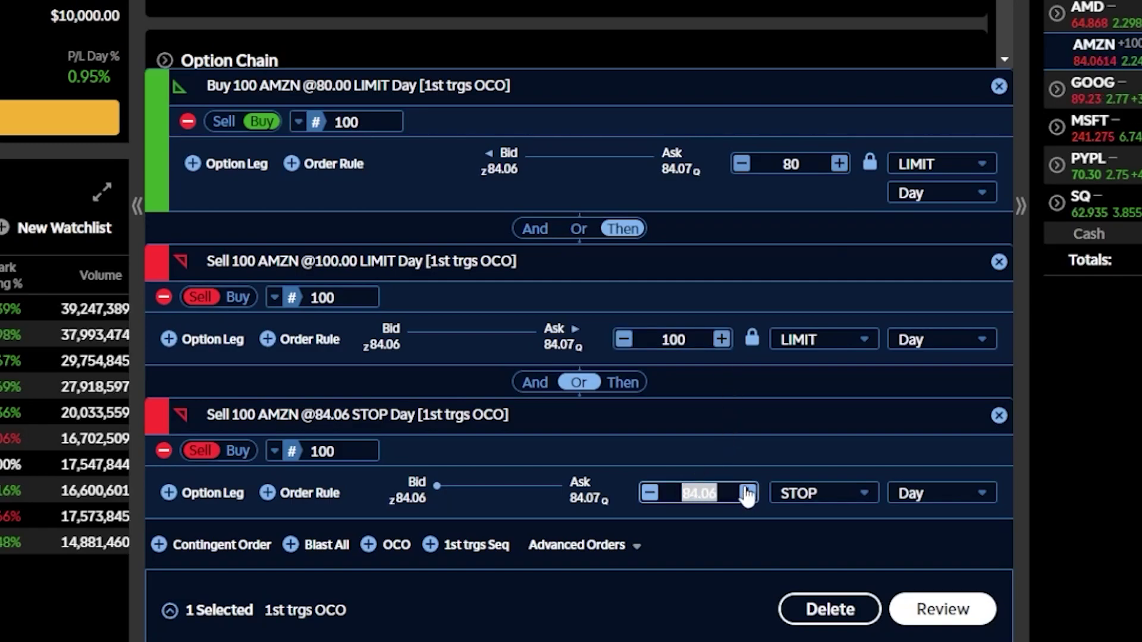
type("75")
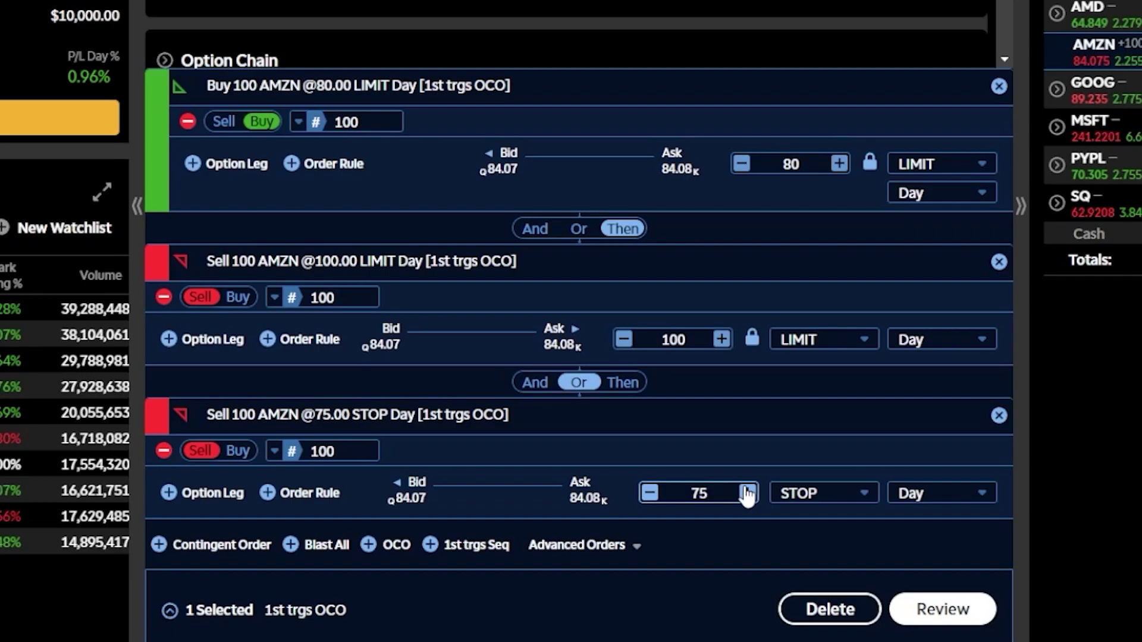
left_click(950, 616)
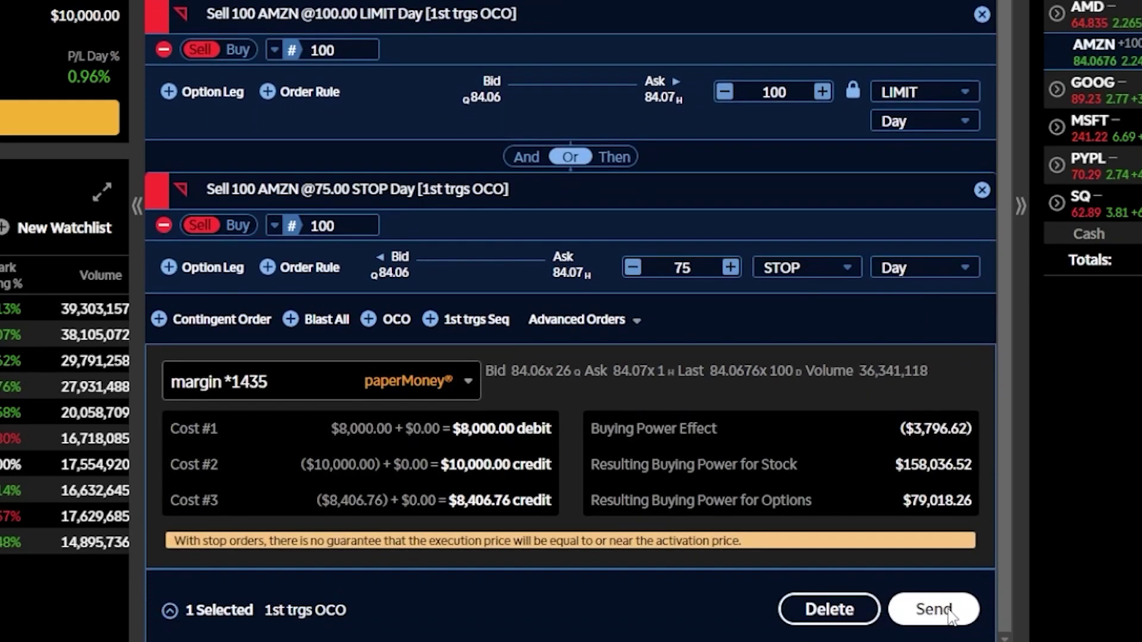
left_click(946, 610)
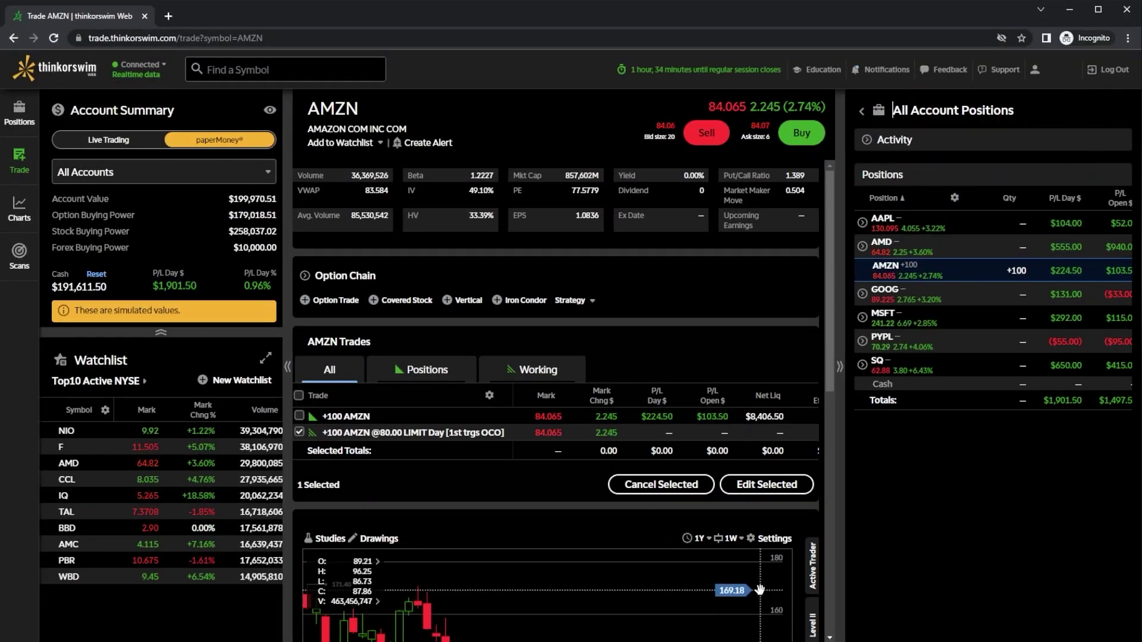
scroll(773, 583, "down", 4)
scroll(743, 538, "down", 1)
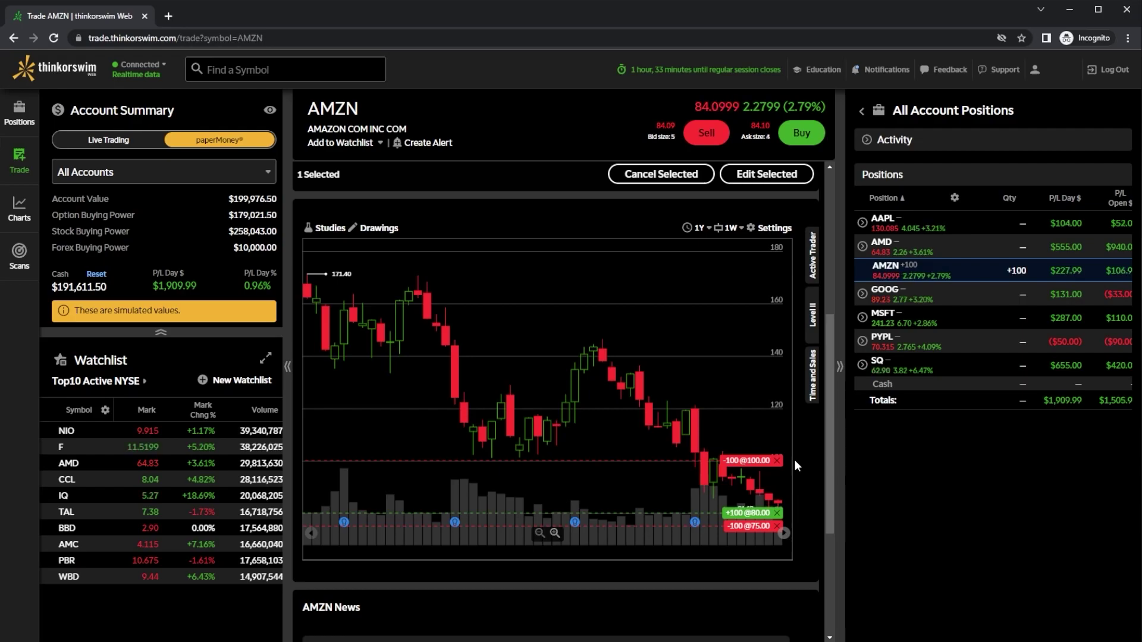
scroll(795, 459, "up", 1)
scroll(787, 456, "up", 2)
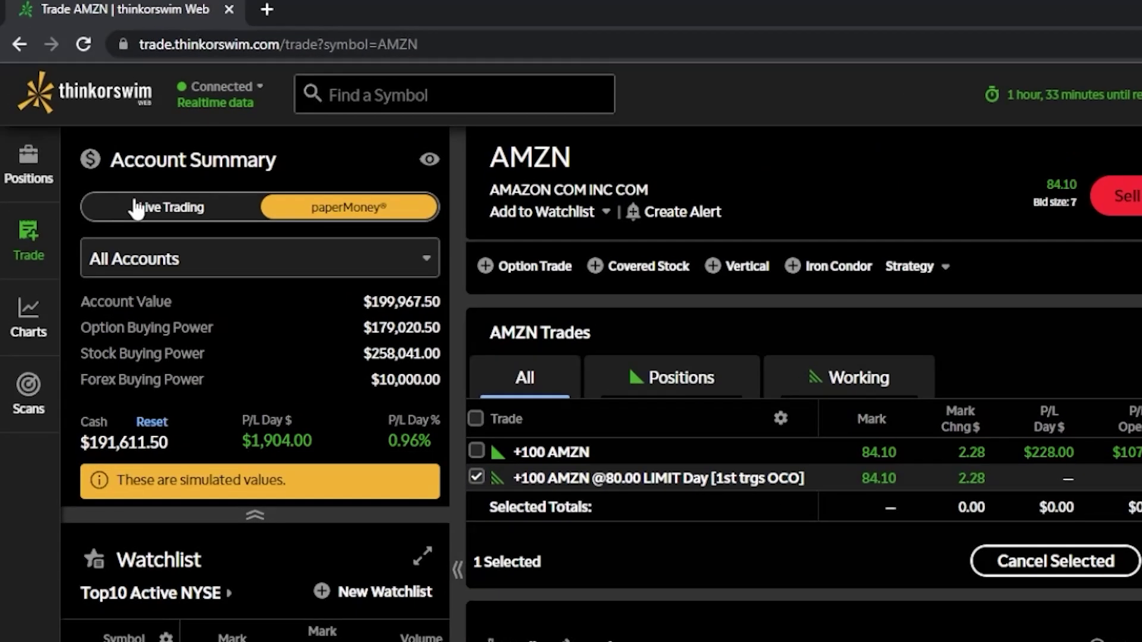
- Show All Account Positions and expand Activity to list working orders
left_click(22, 121)
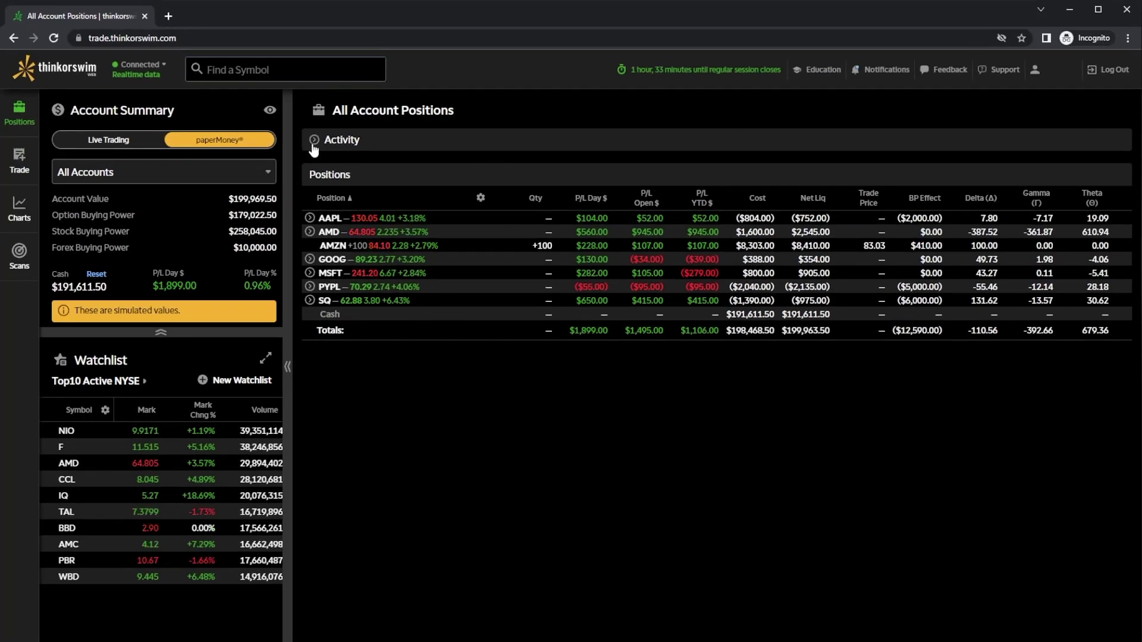
left_click(314, 142)
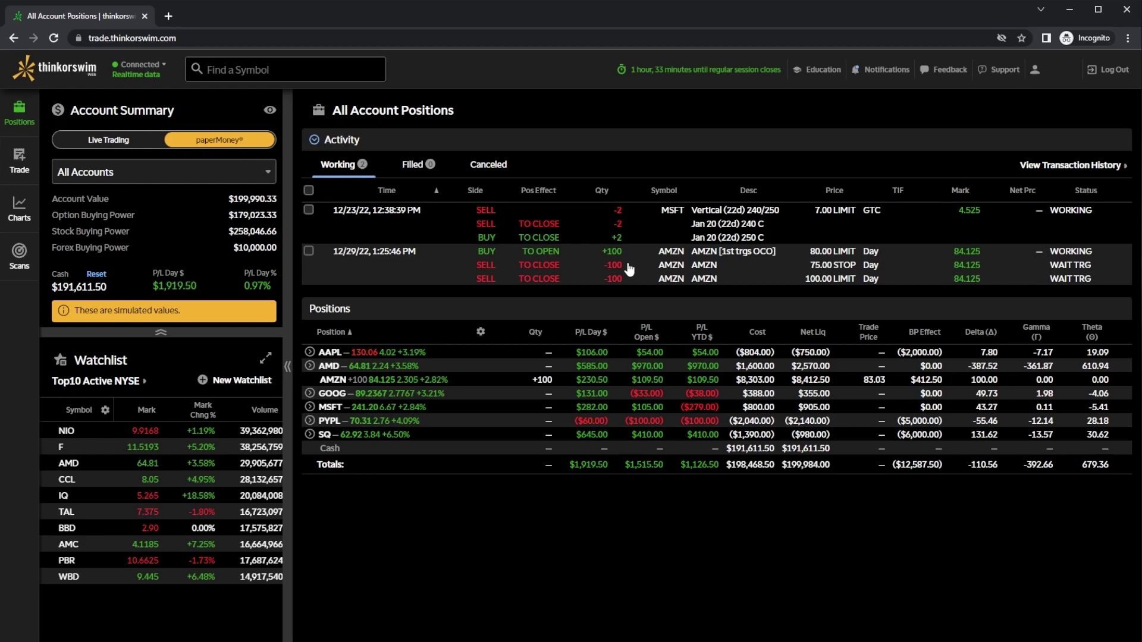
- Select the working AMZN 1st trgs OCO order and cancel it
left_click(309, 251)
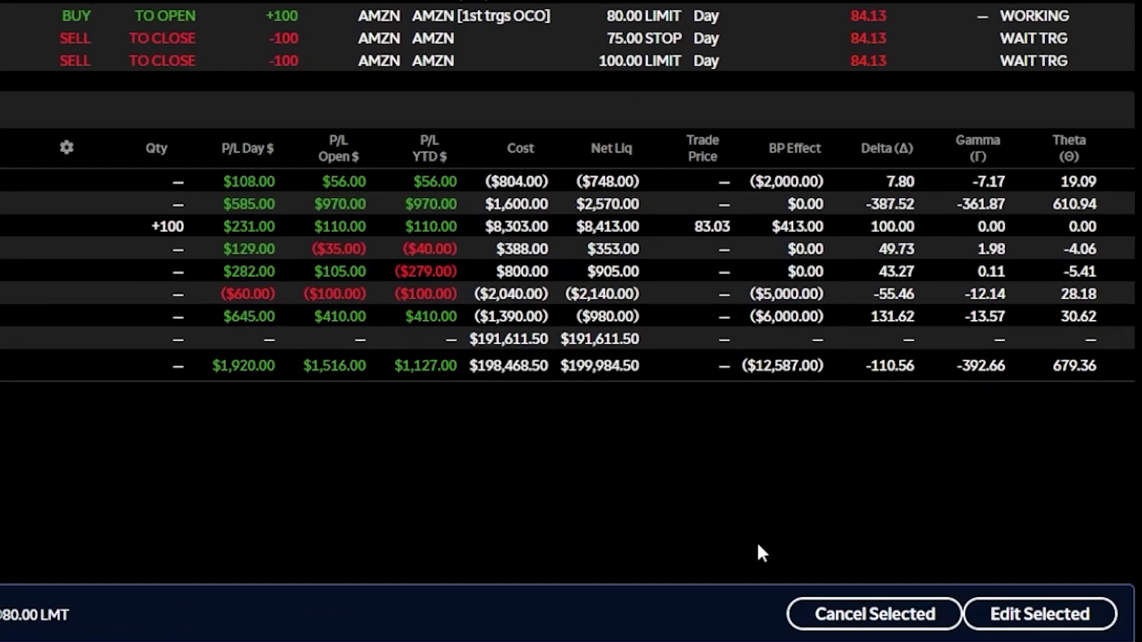
left_click(878, 615)
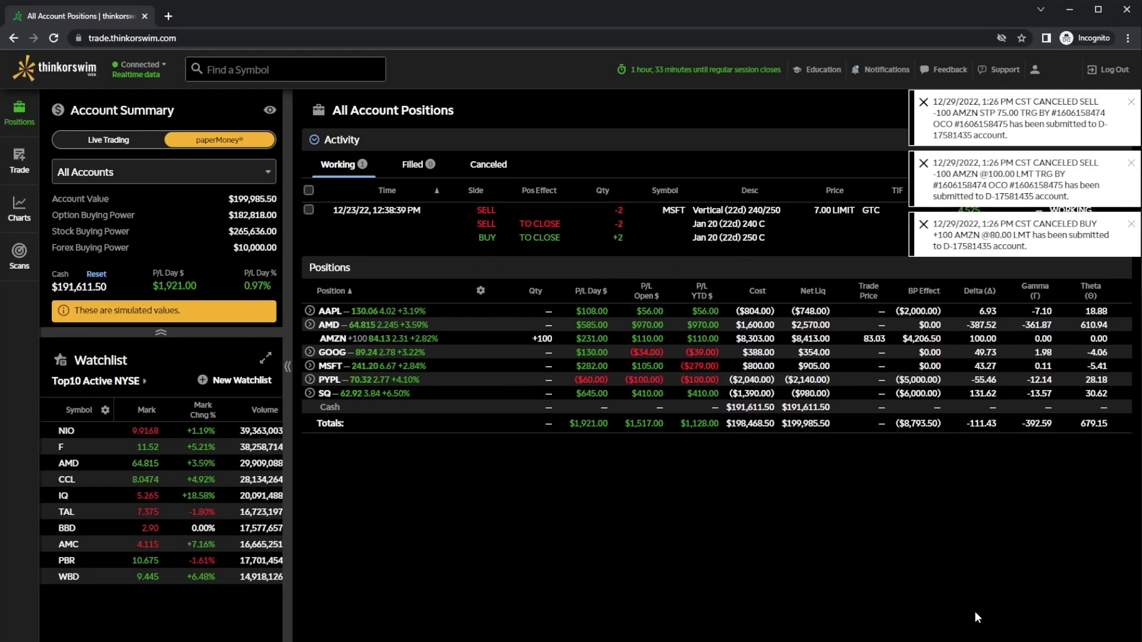